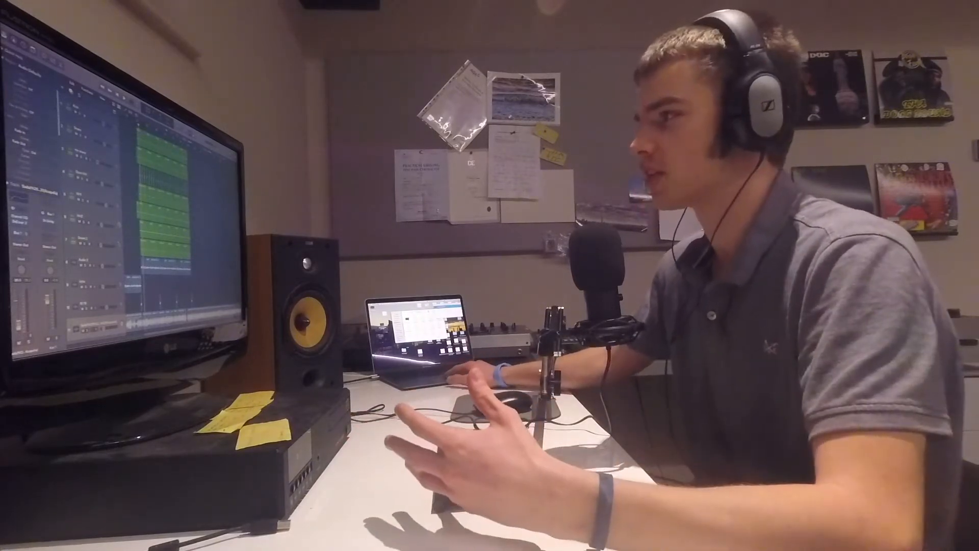
Set the cycle range over the main beat from bar 21 to bar 45.
scroll(181, 214, up, 3)
scroll(181, 215, left, 3)
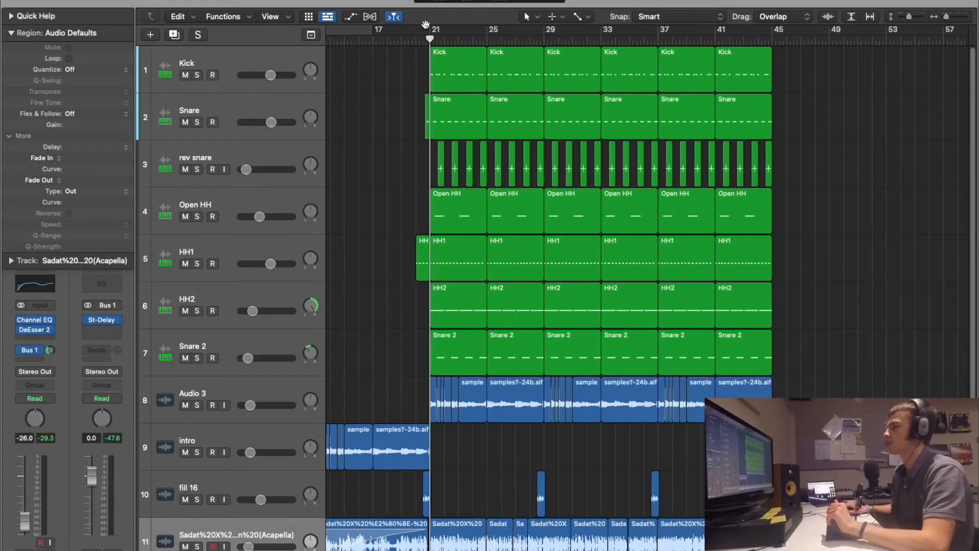
drag(431, 27, 773, 30)
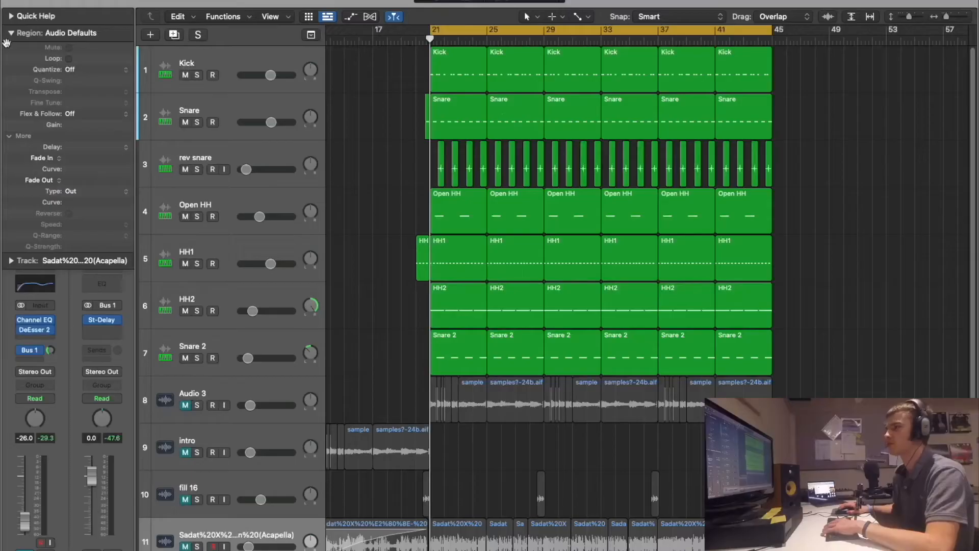
Collapse the Region inspector, then view the Kick track's Quick Sampler settings and close them.
click(10, 34)
click(159, 48)
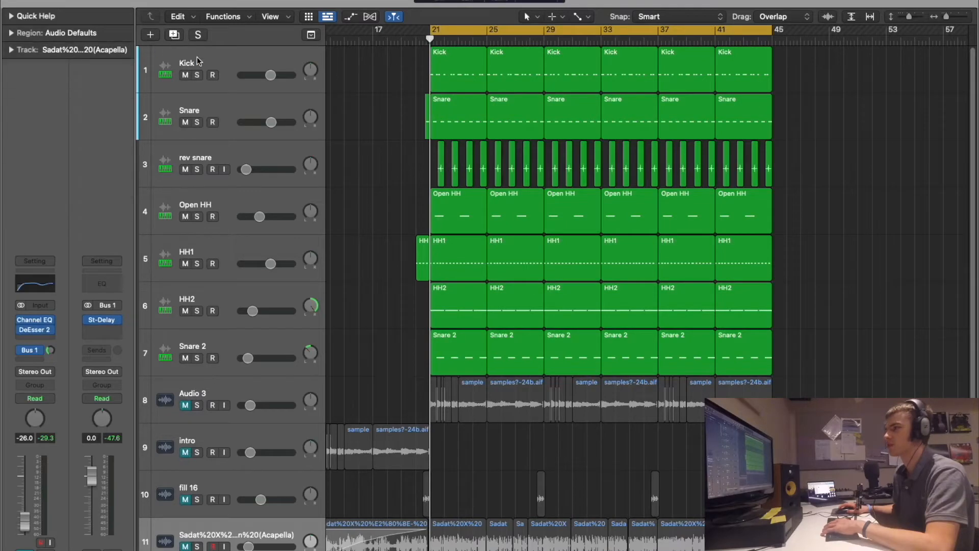
click(36, 323)
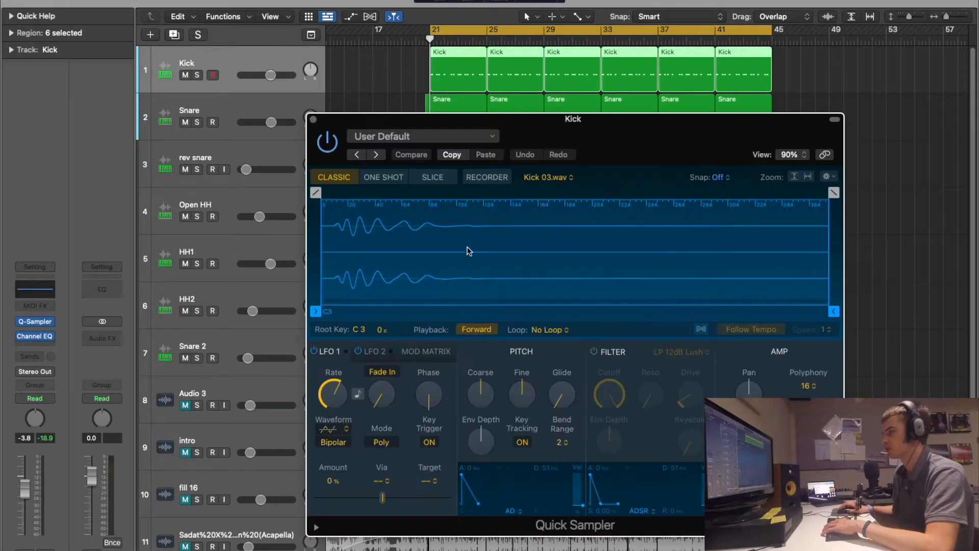
click(313, 119)
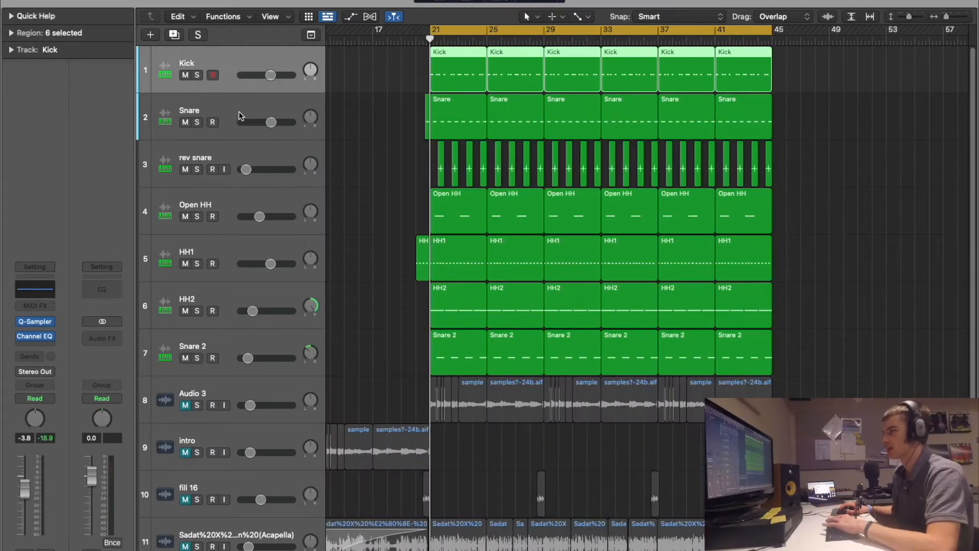
Select the Snare track and mute the rev snare, HH2 and Snare 2 tracks.
click(240, 113)
key(super+Right)
click(185, 169)
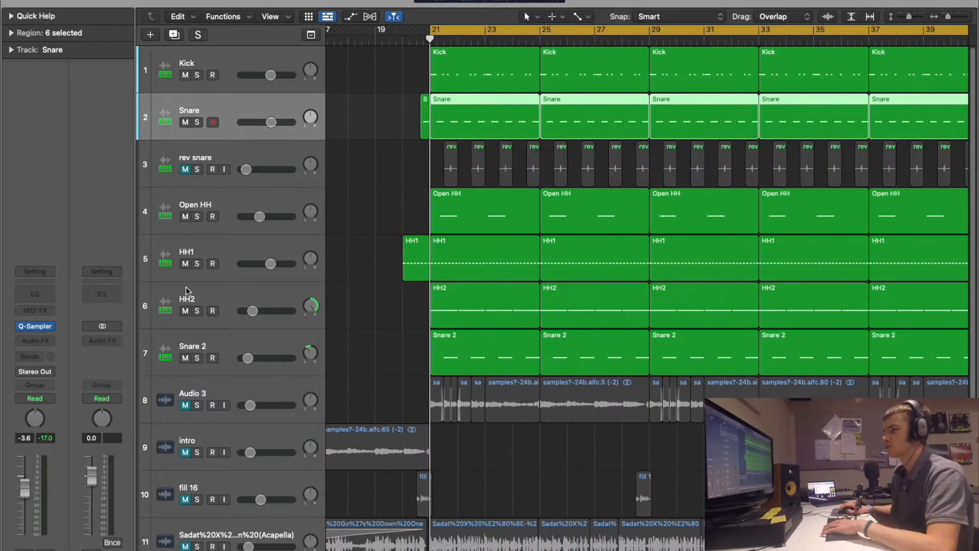
click(185, 310)
click(185, 357)
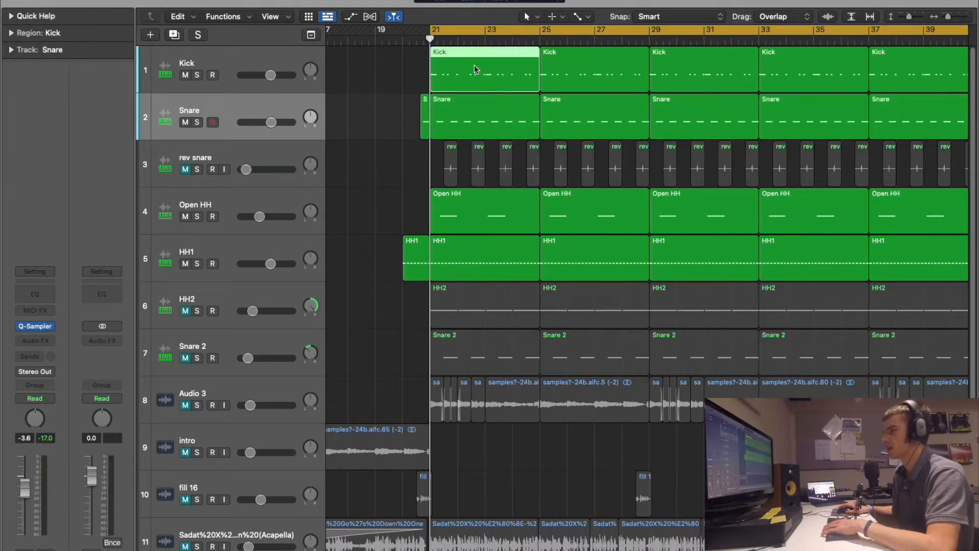
Open the first Kick region, starting at bar 21, in the Piano Roll with its first bars enlarged.
double_click(473, 66)
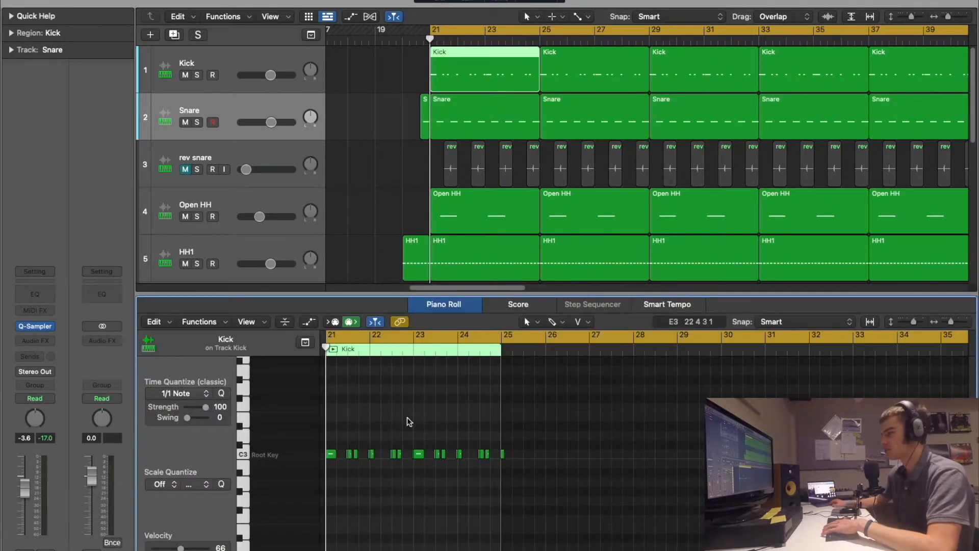
key(super+Right)
key(super+Right)
scroll(409, 422, left, 2)
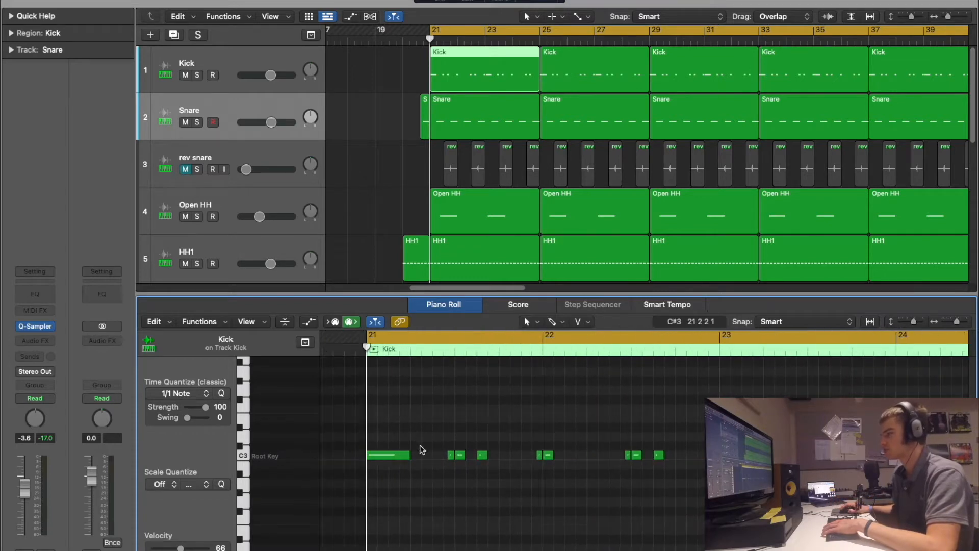
Check the velocities of the opening Kick notes at bar 21 and play the beat.
drag(380, 426, 489, 460)
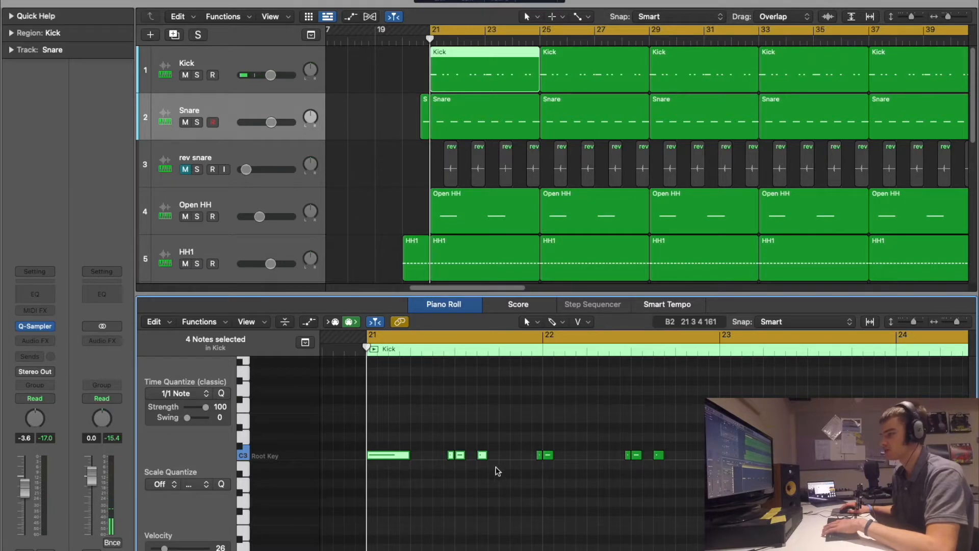
click(414, 425)
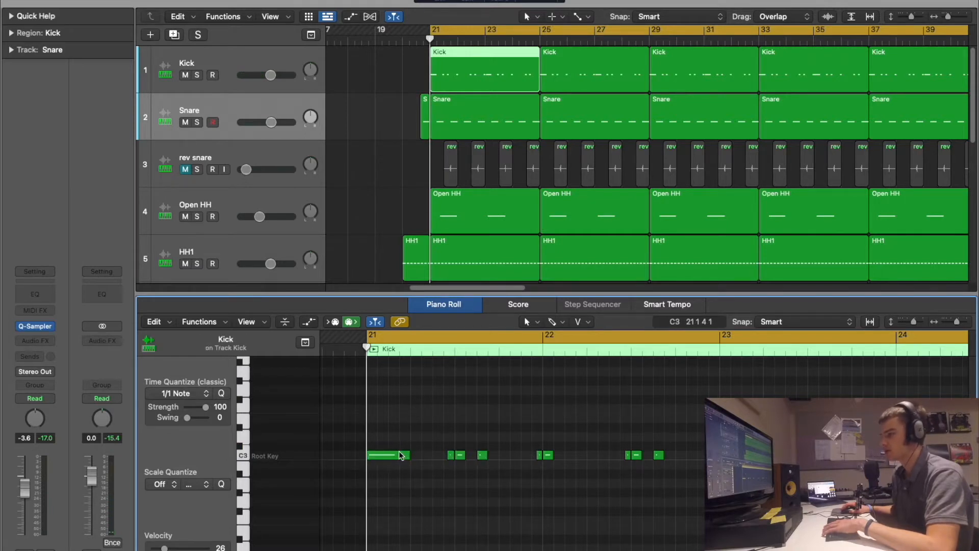
click(401, 454)
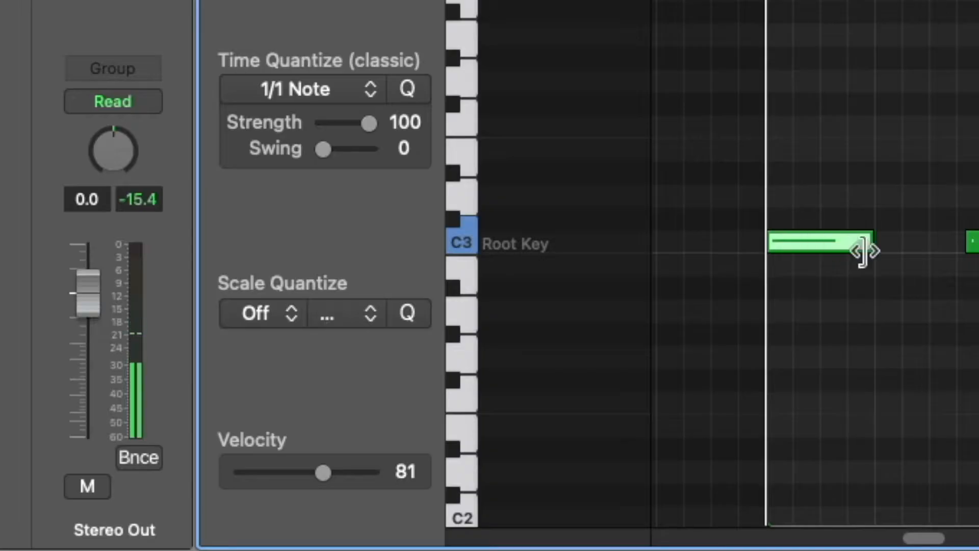
click(972, 242)
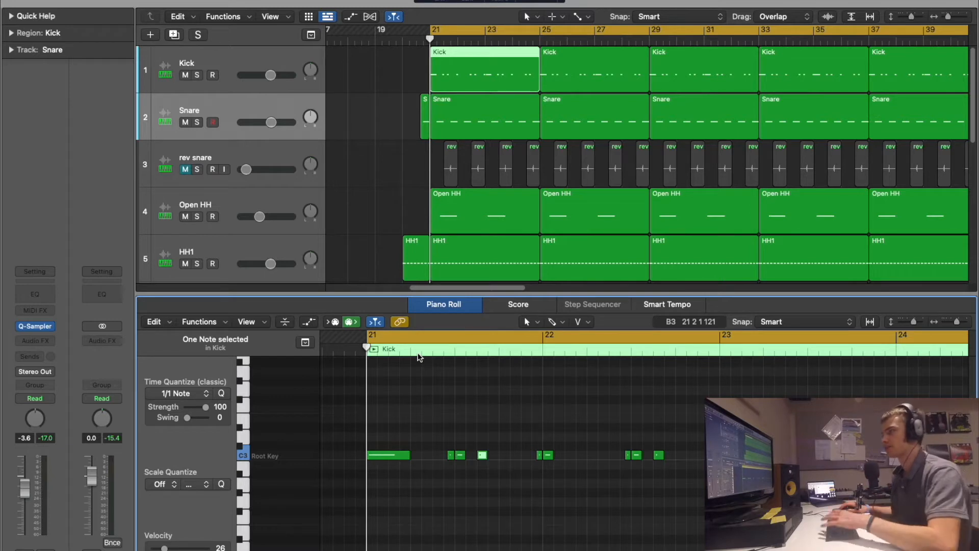
key(space)
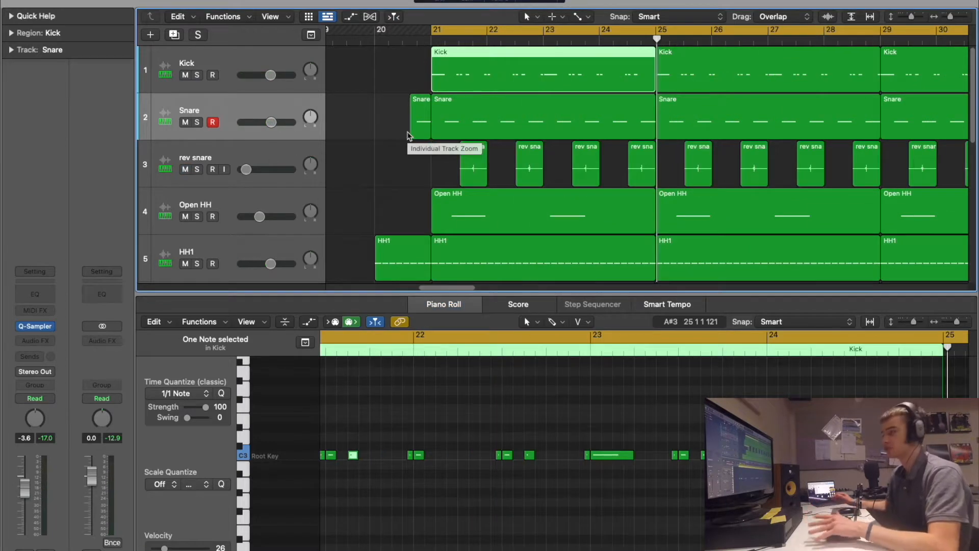
Select the Snare region at bar 21 and show its notes in the Piano Roll.
key(super+Right)
key(super+Right)
key(super+Right)
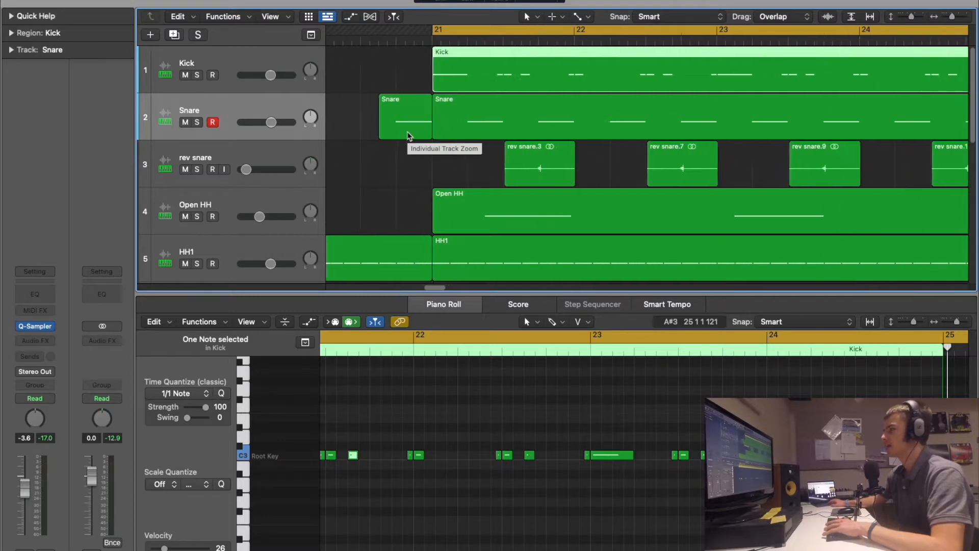
scroll(408, 136, right, 5)
scroll(408, 136, left, 3)
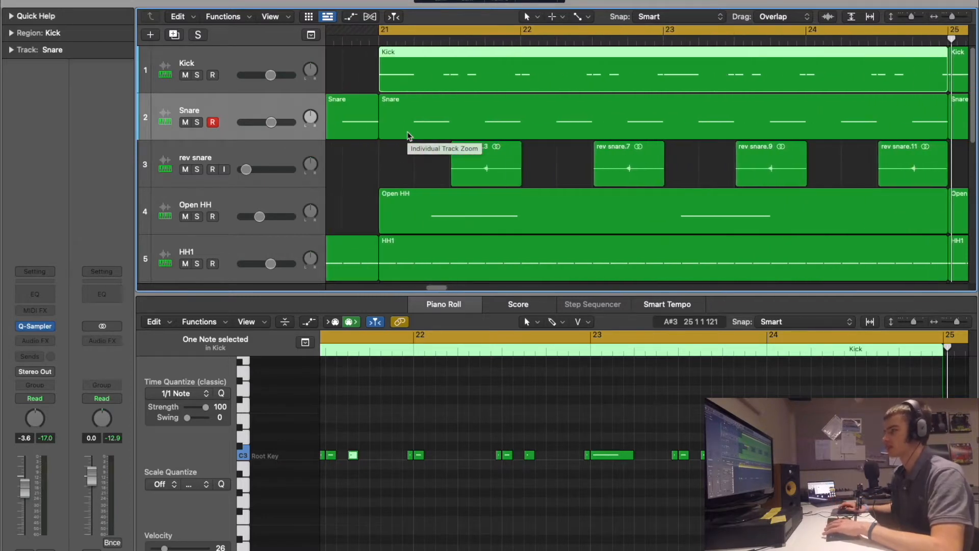
click(497, 104)
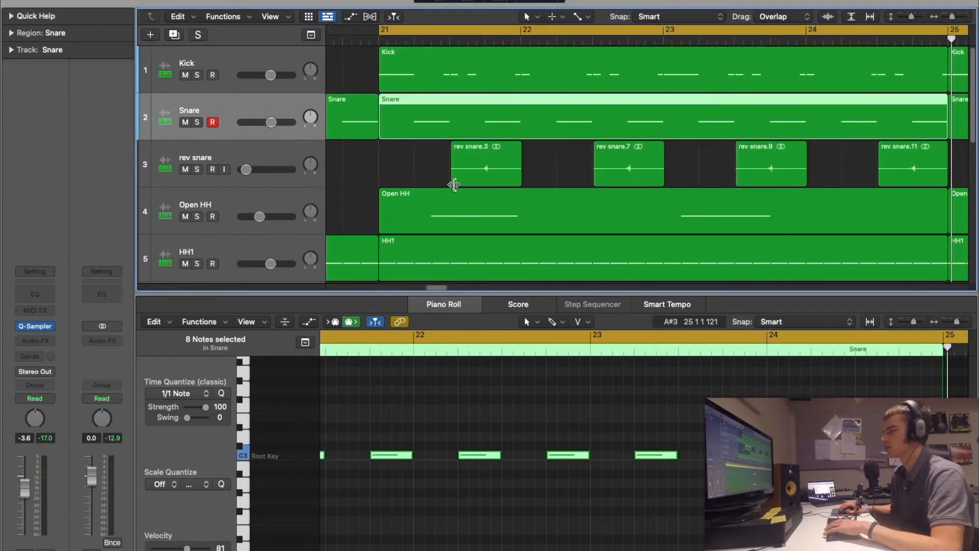
Extend the start of the rev snare.3 region slightly earlier and compare its waveform with Reverse off and on.
mouse_move(452, 179)
mouse_down()
mouse_move(387, 178)
mouse_move(469, 178)
mouse_move(449, 178)
mouse_up()
click(12, 33)
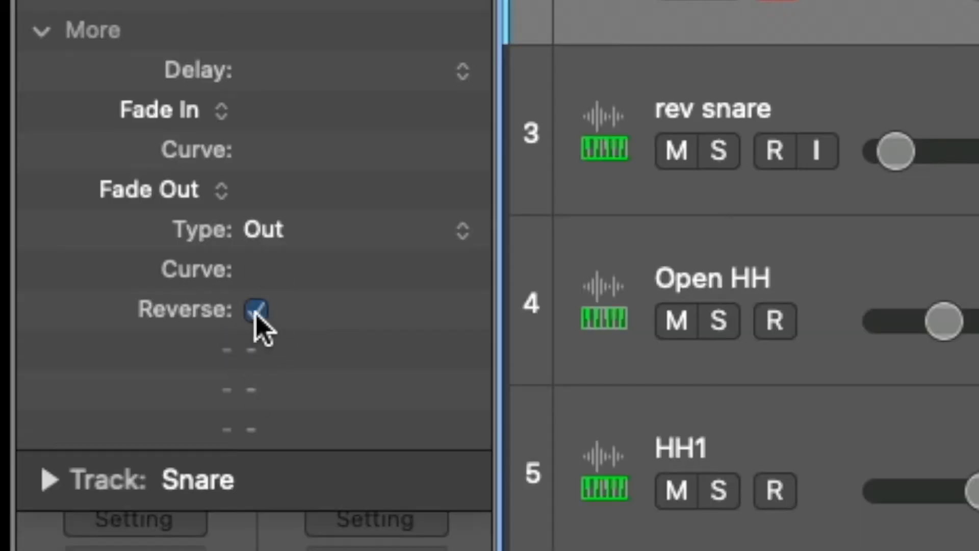
click(255, 311)
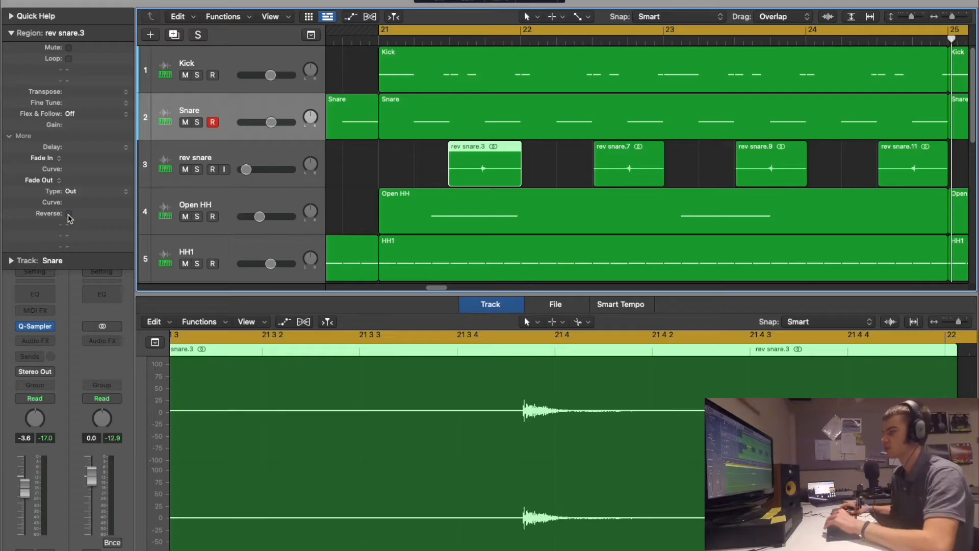
click(68, 214)
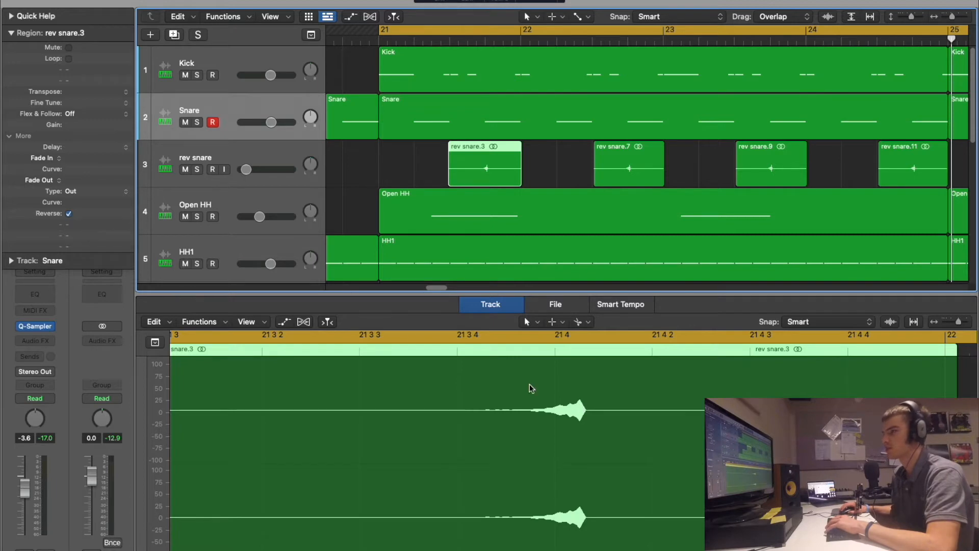
click(69, 214)
Select the rev snare track and play the beat with its Noise Gate bypassed, then with it enabled again.
click(252, 159)
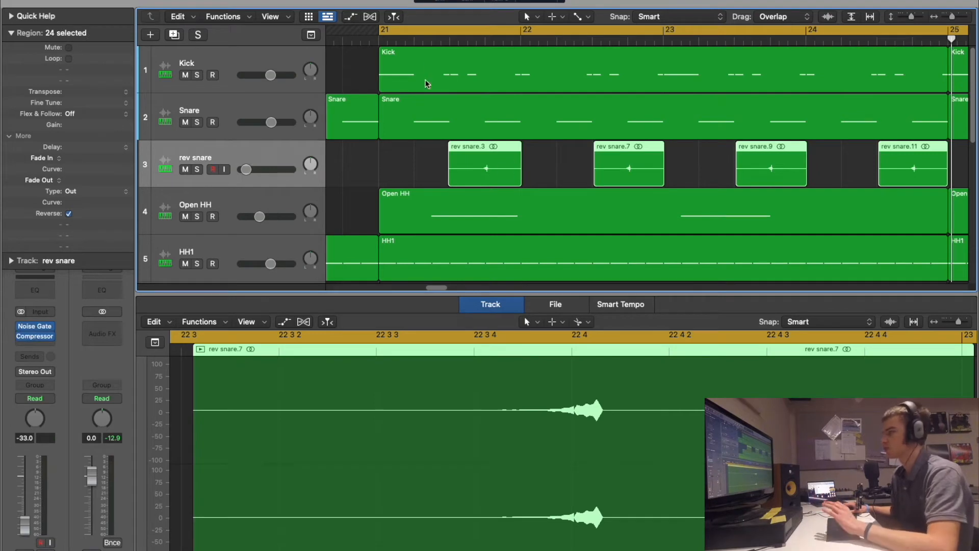
click(34, 334)
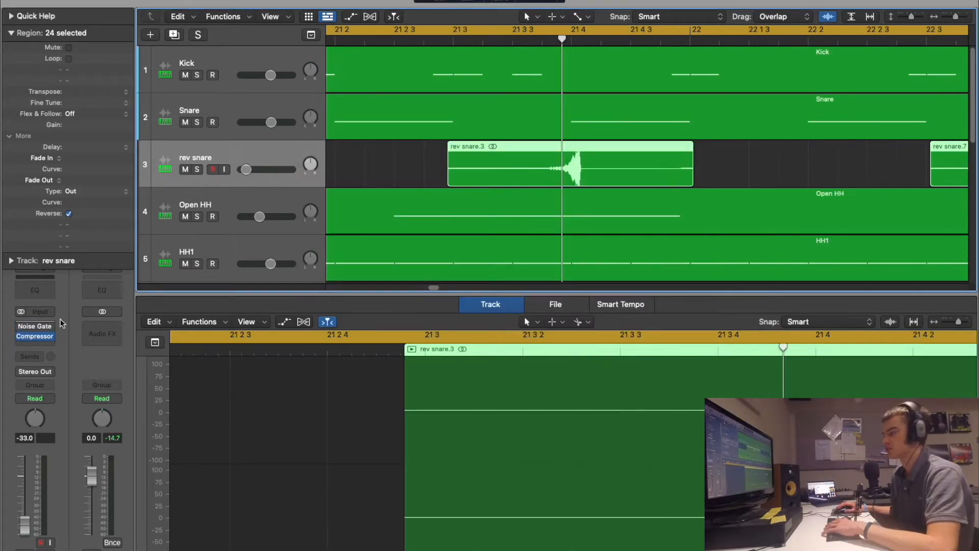
key(space)
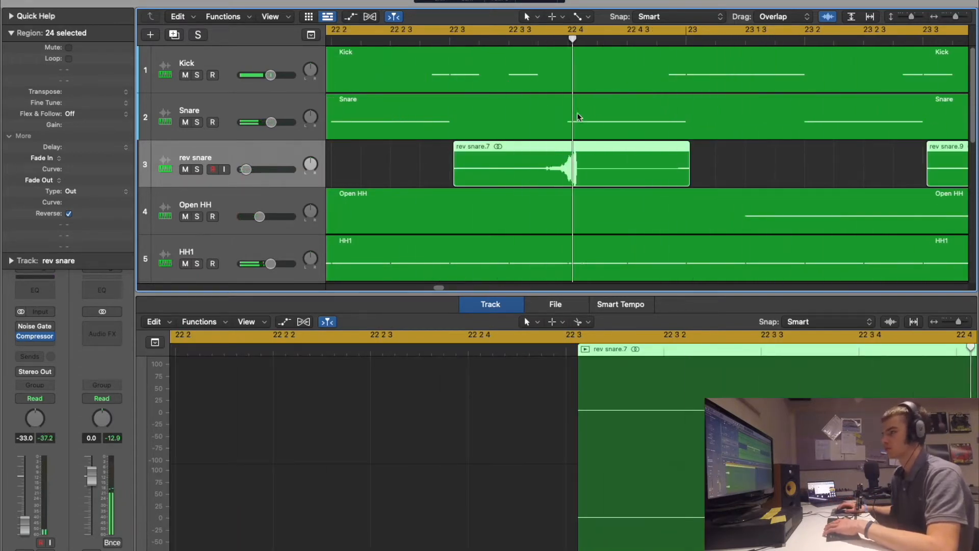
key(space)
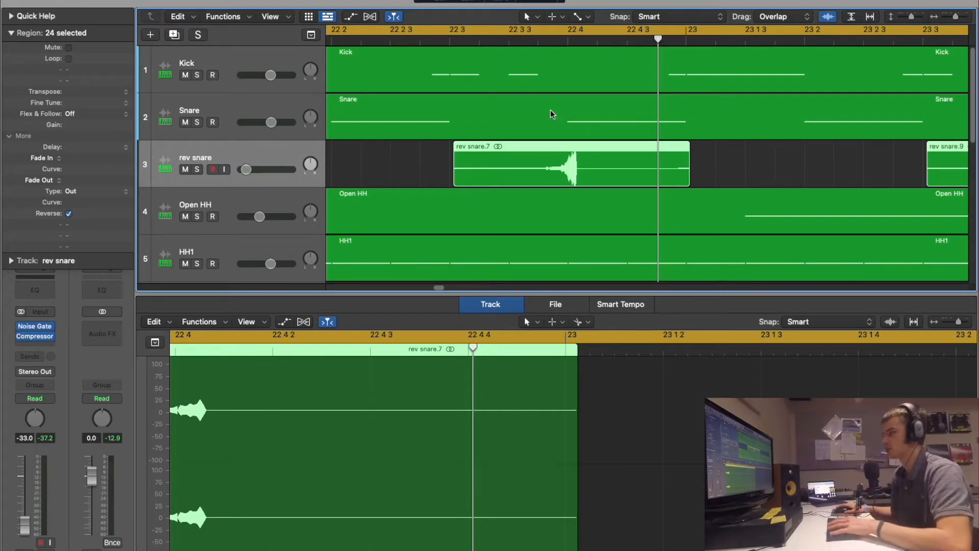
key(space)
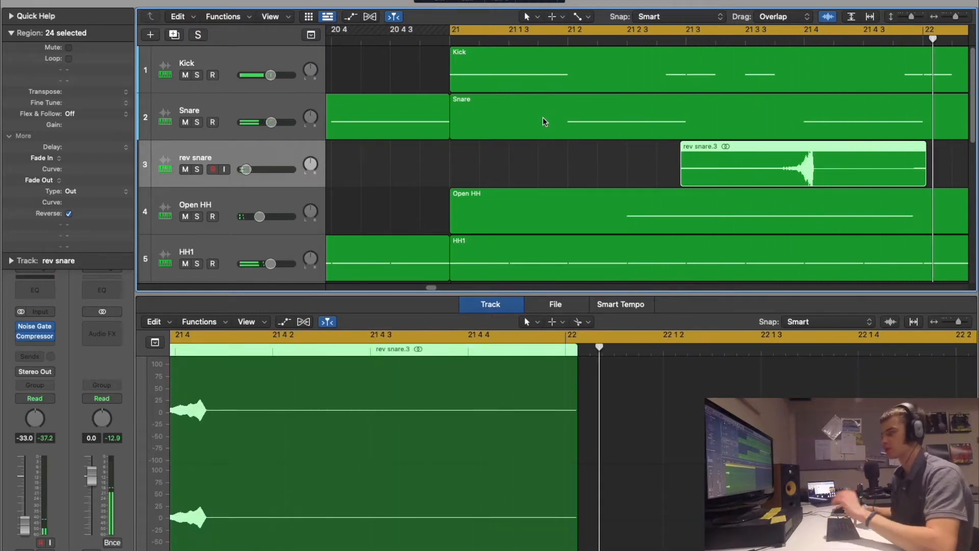
Examine how the rev snare regions line up with the Snare hits from bar 21 on.
key(super+Left)
key(super+Left)
key(super+Left)
key(super+Left)
key(super+Left)
key(super+Left)
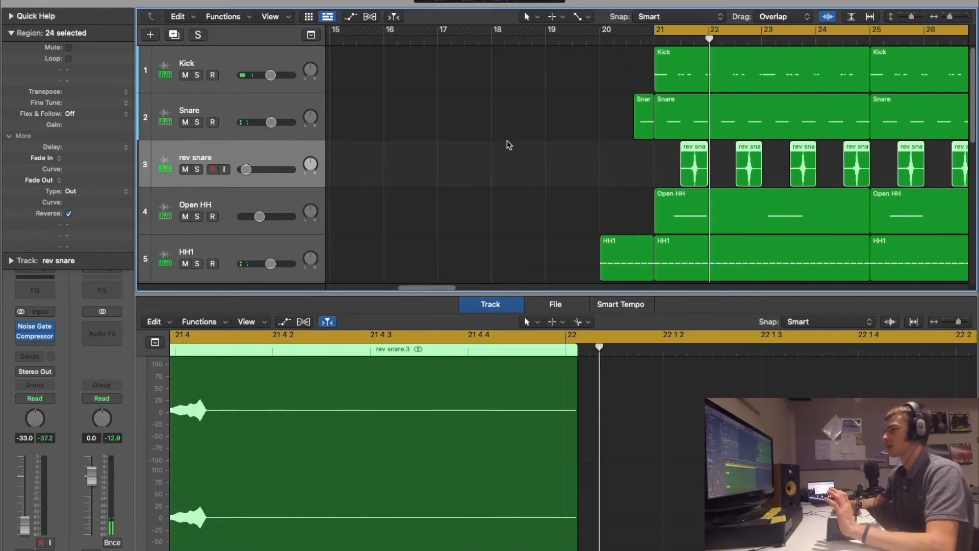
key(super+Right)
key(super+Right)
key(super+Right)
key(super+Right)
key(super+Right)
key(super+Right)
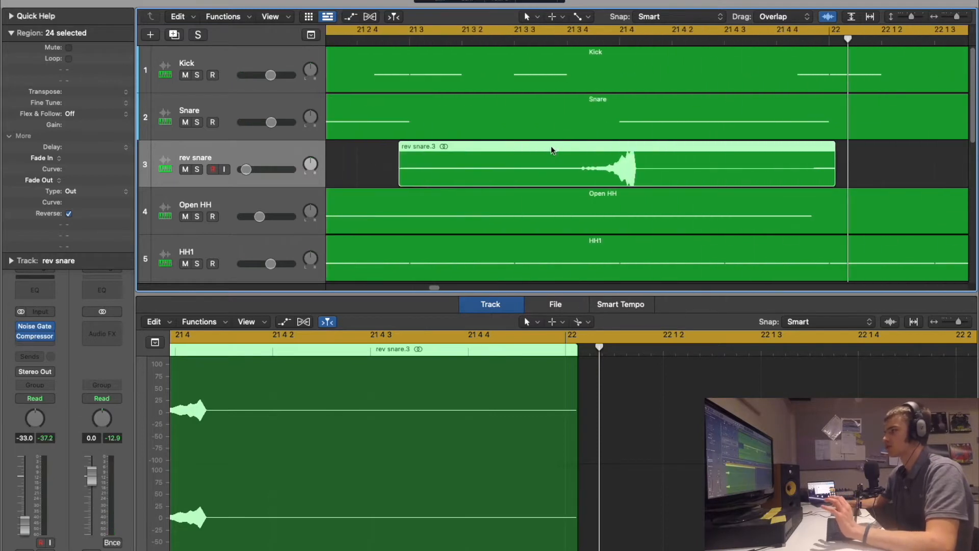
key(super+Left)
key(super+Left)
key(super+Left)
key(super+Left)
Inspect the Sample Delay settings on the Open HH track, close them and play the beat from bar 21.
scroll(627, 162, down, 2)
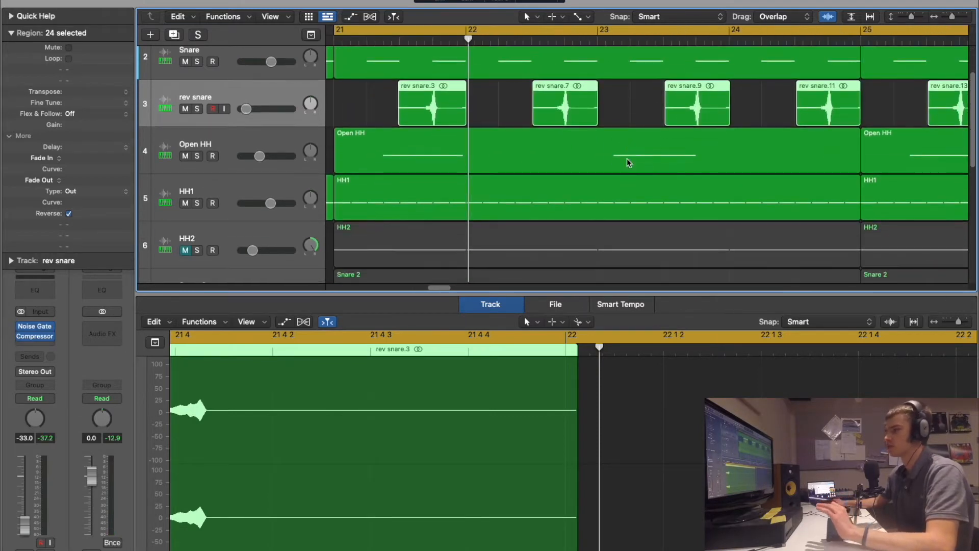
scroll(531, 131, left, 5)
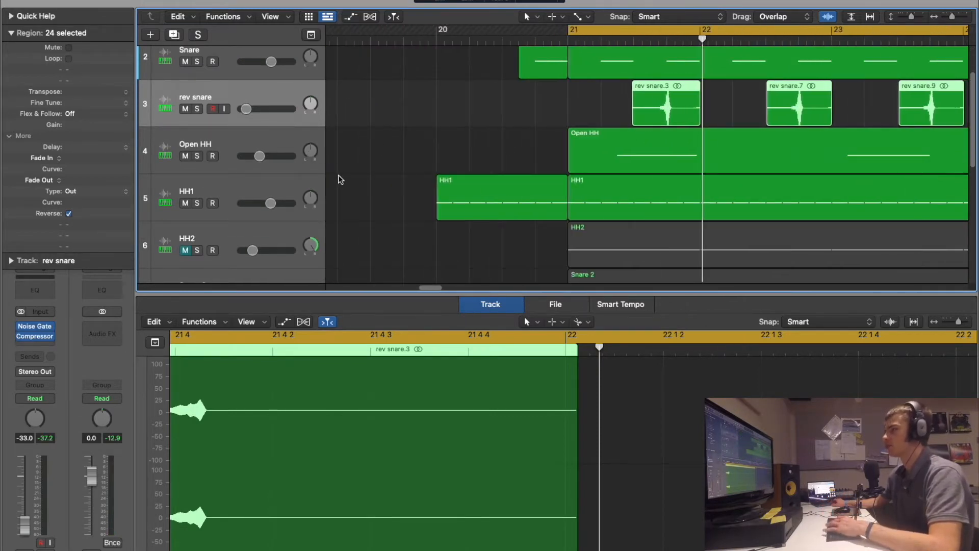
scroll(543, 163, right, 2)
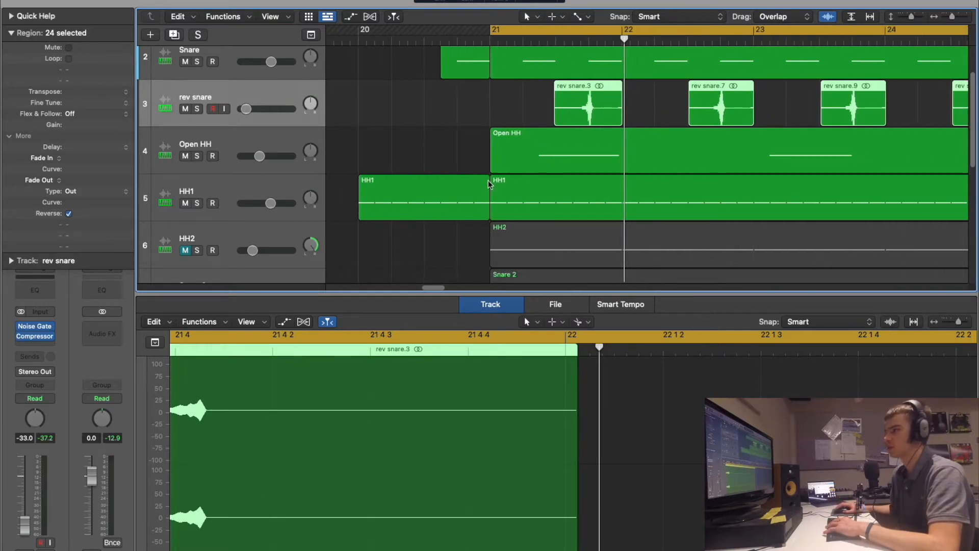
click(225, 131)
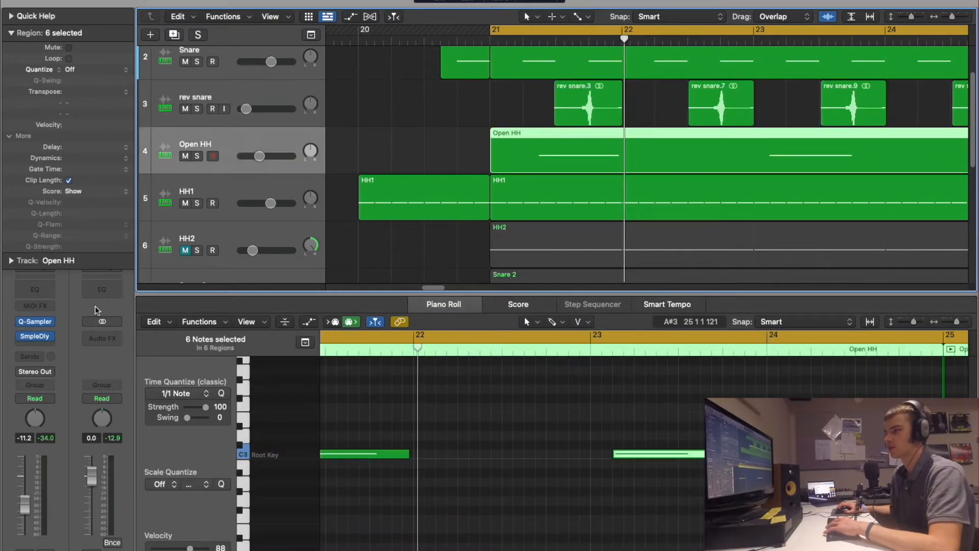
click(37, 338)
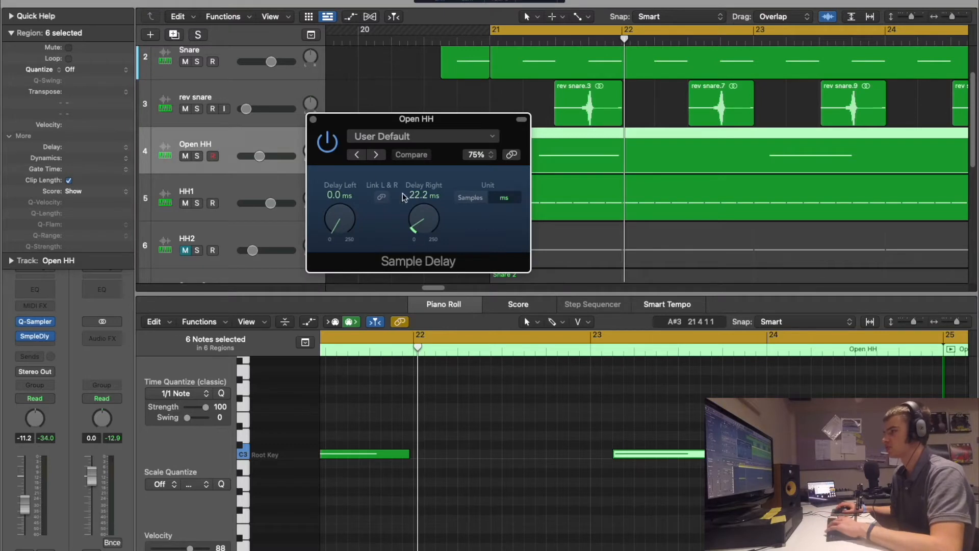
click(313, 119)
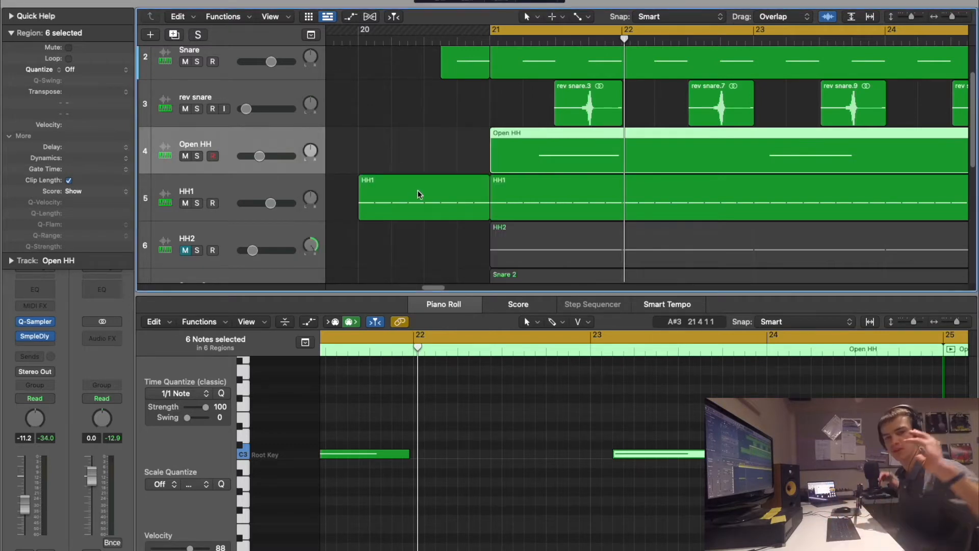
key(space)
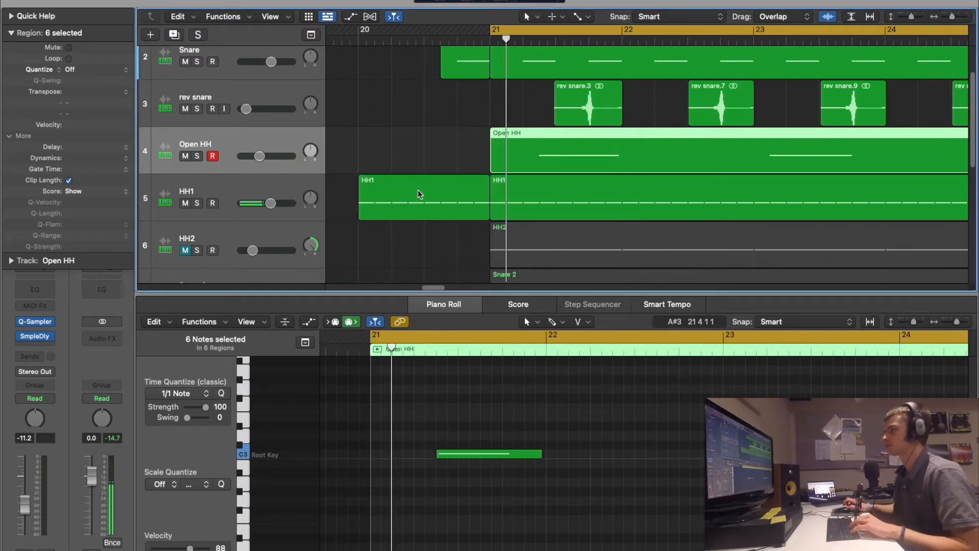
scroll(460, 173, down, 5)
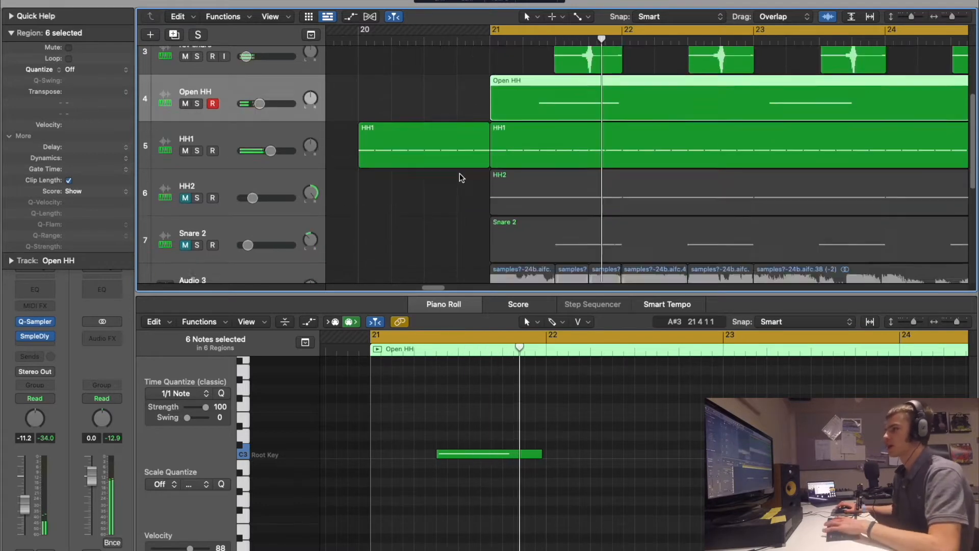
Select the HH2 track and unmute the HH2 and Snare 2 tracks.
drag(317, 182, 321, 176)
click(225, 124)
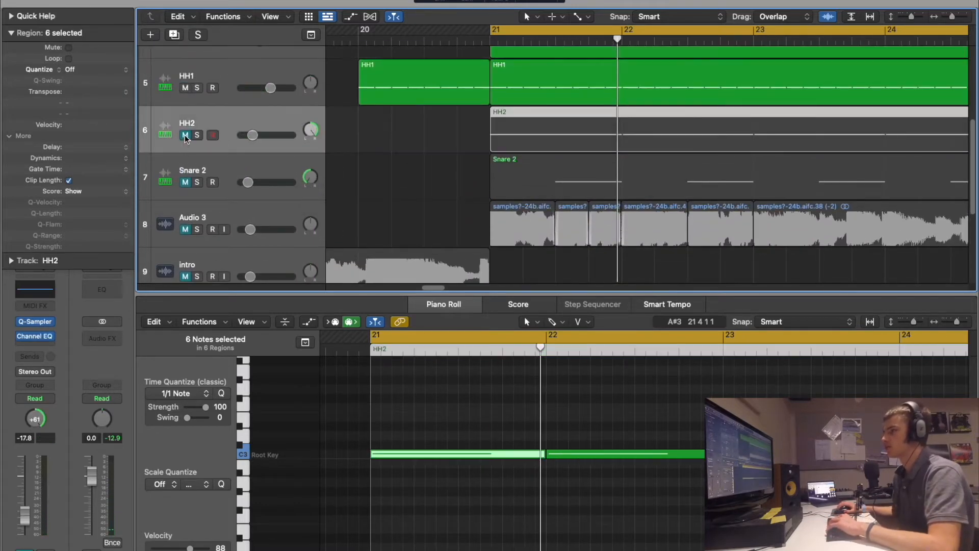
click(185, 135)
click(185, 182)
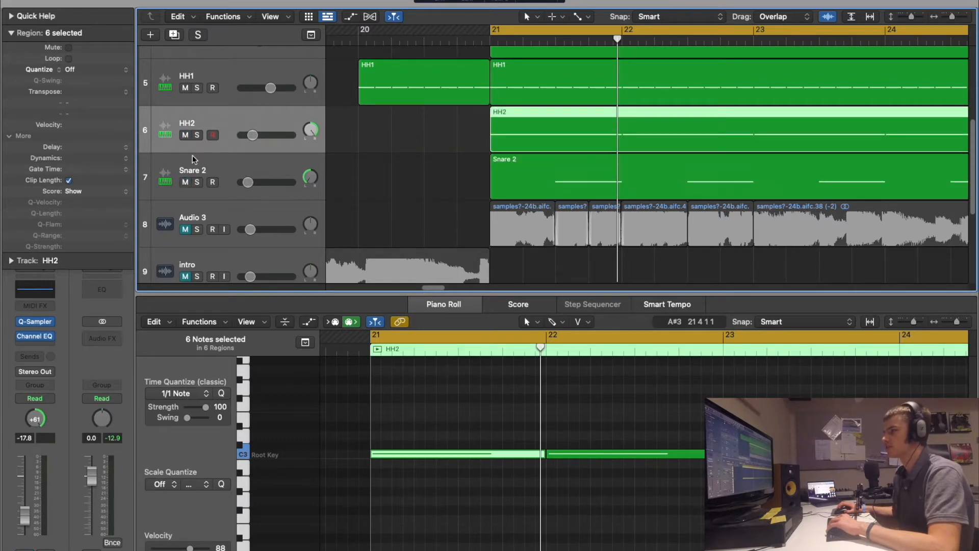
Play HH2 and Snare 2 soloed from bar 21, clear the solo, select Snare 2 and play the full beat.
click(198, 134)
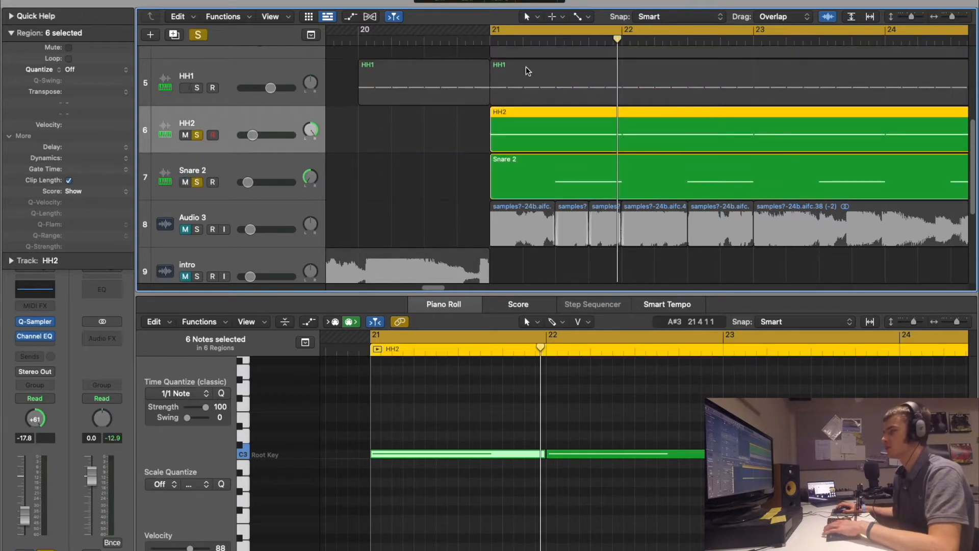
key(space)
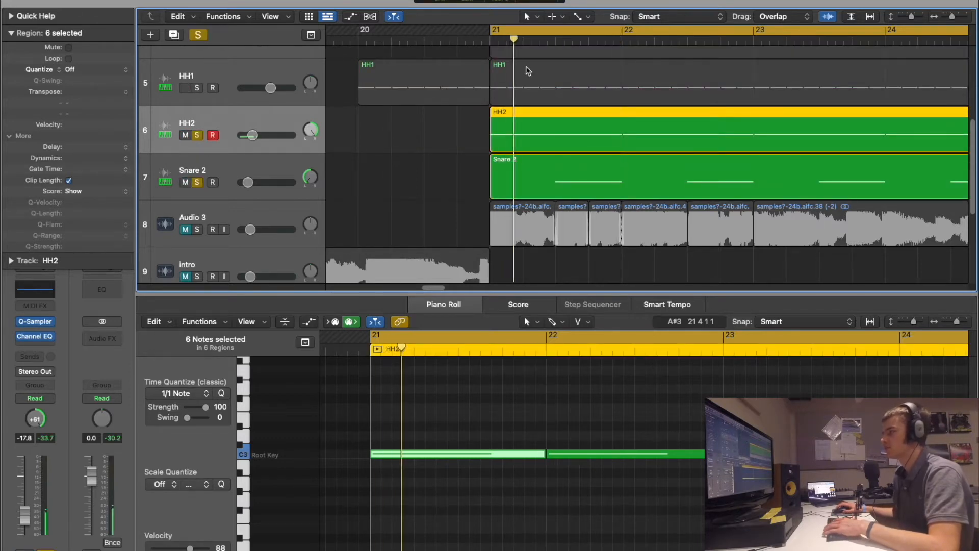
click(545, 31)
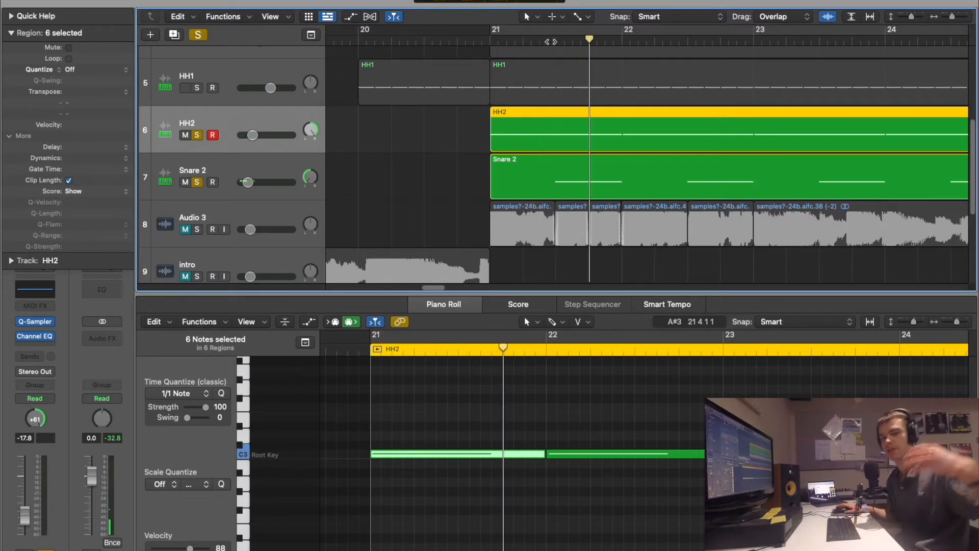
click(281, 154)
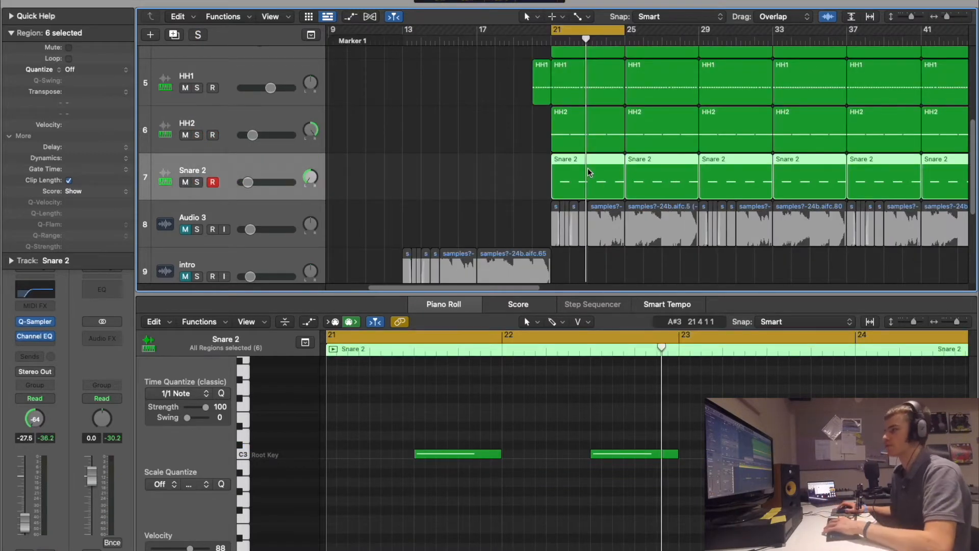
key(space)
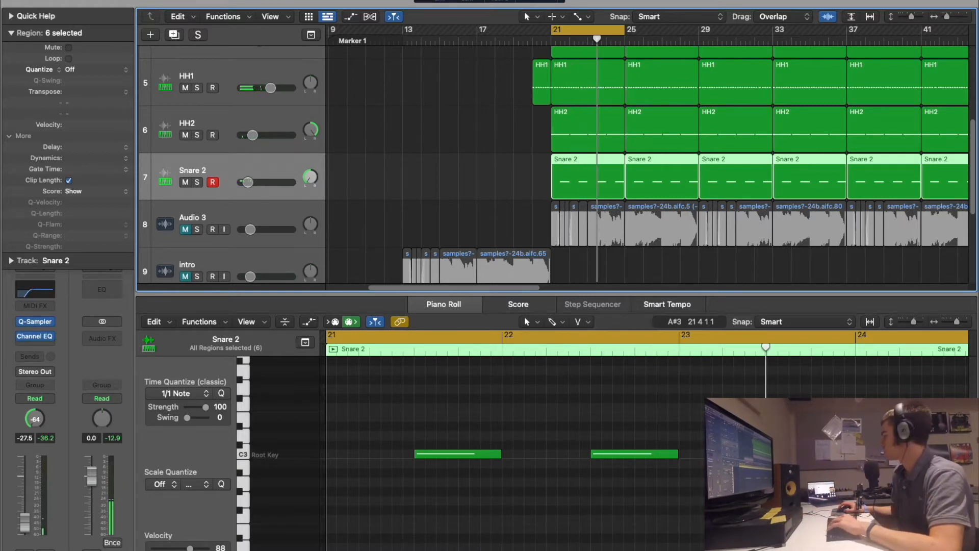
Deselect all regions and close the Piano Roll editor.
scroll(485, 255, down, 5)
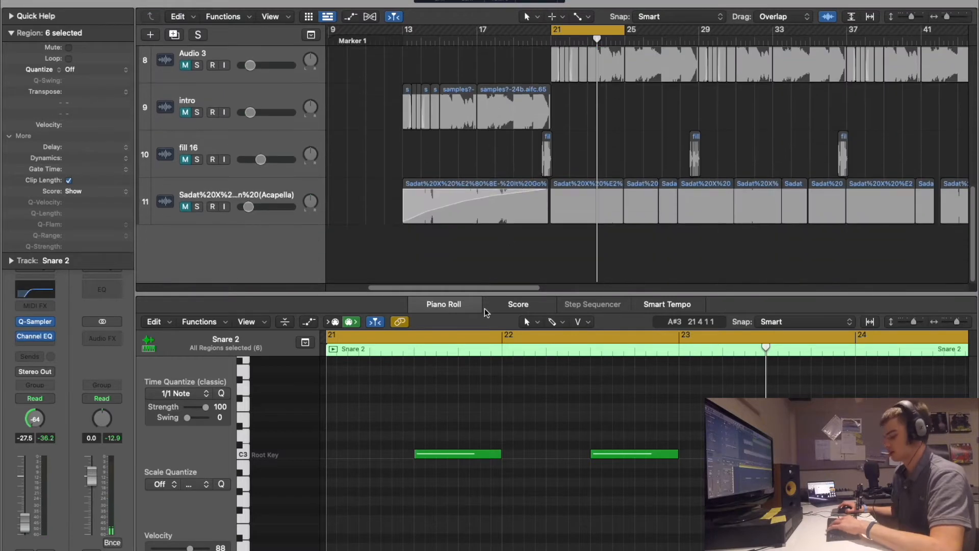
click(656, 265)
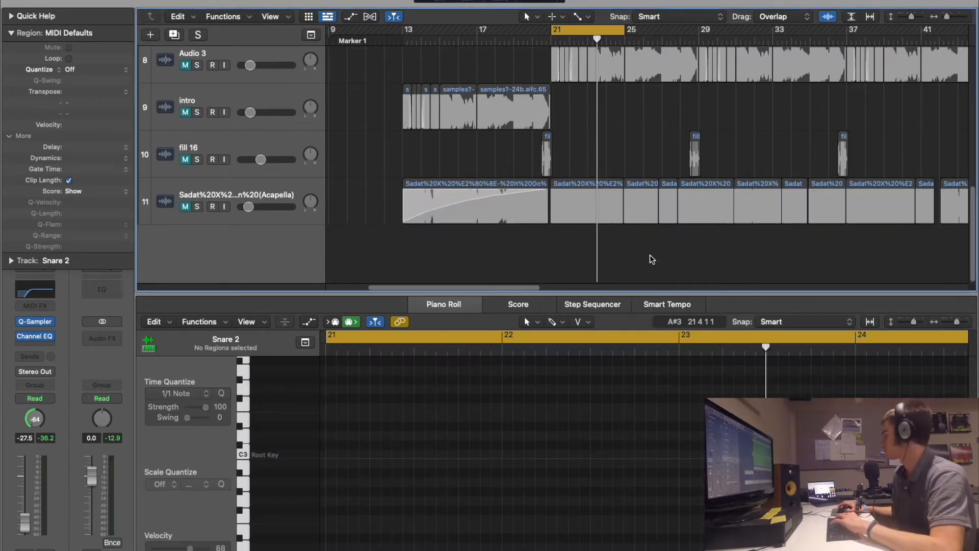
key(e)
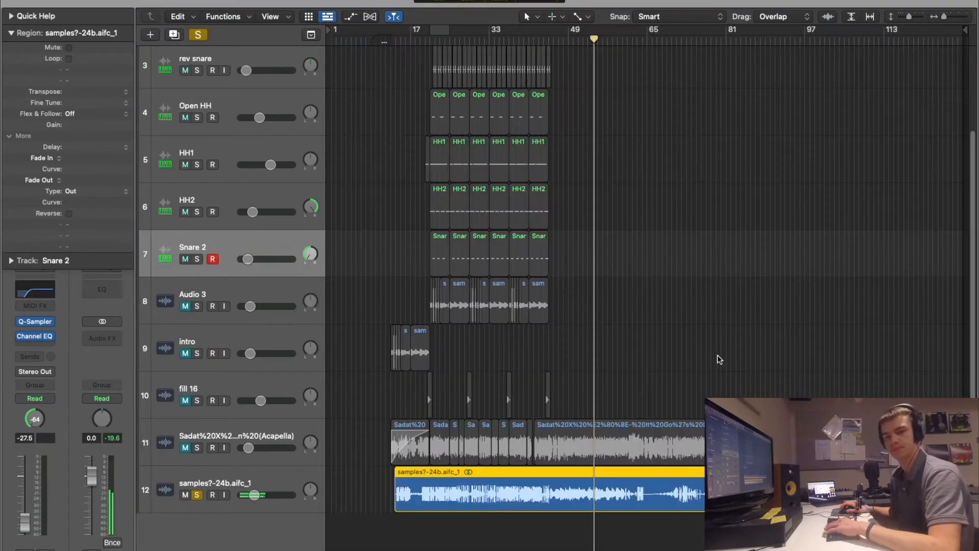
Lower the volume of the soloed samples?-24b.aifc_1 track and play the original sample from a point before bar 65.
drag(254, 495, 249, 495)
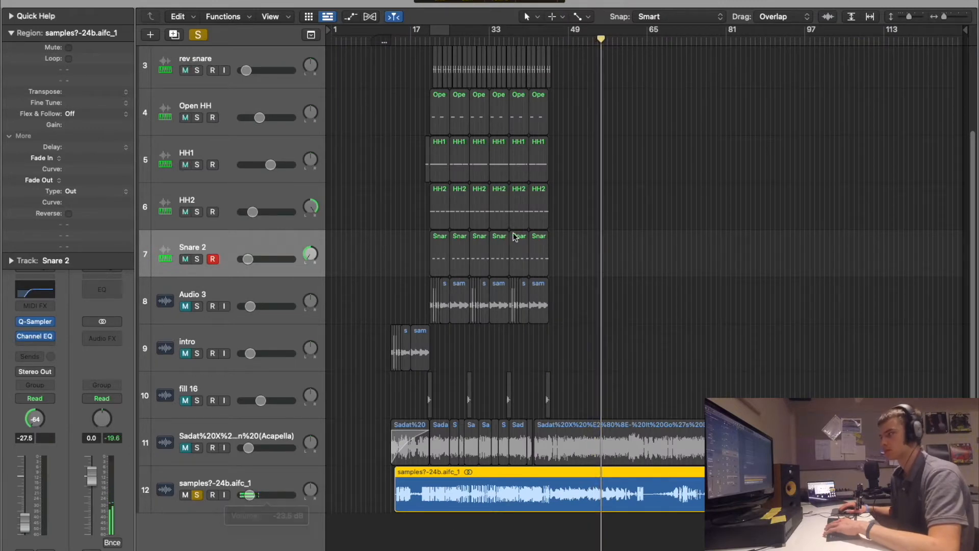
click(621, 44)
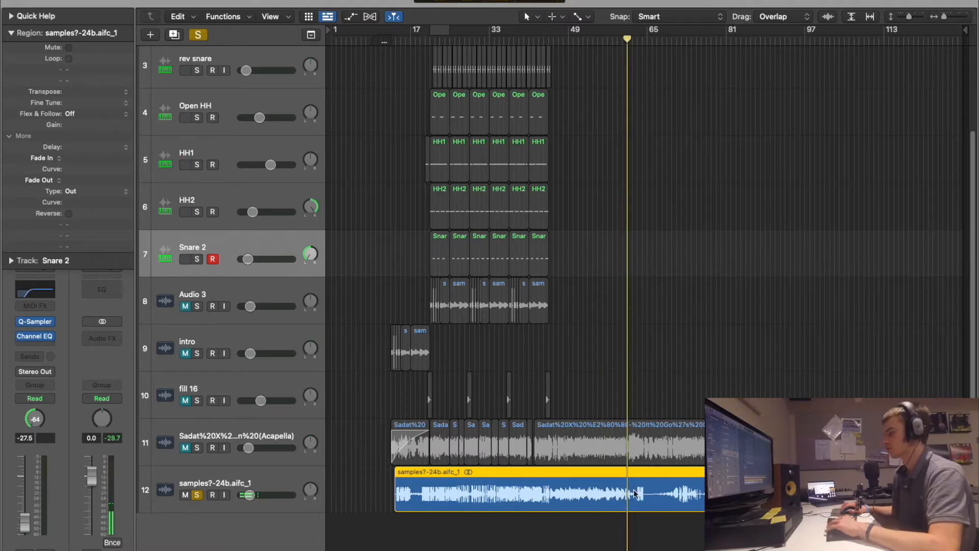
Delete the samples?-24b.aifc_1 region together with its track.
key(Delete)
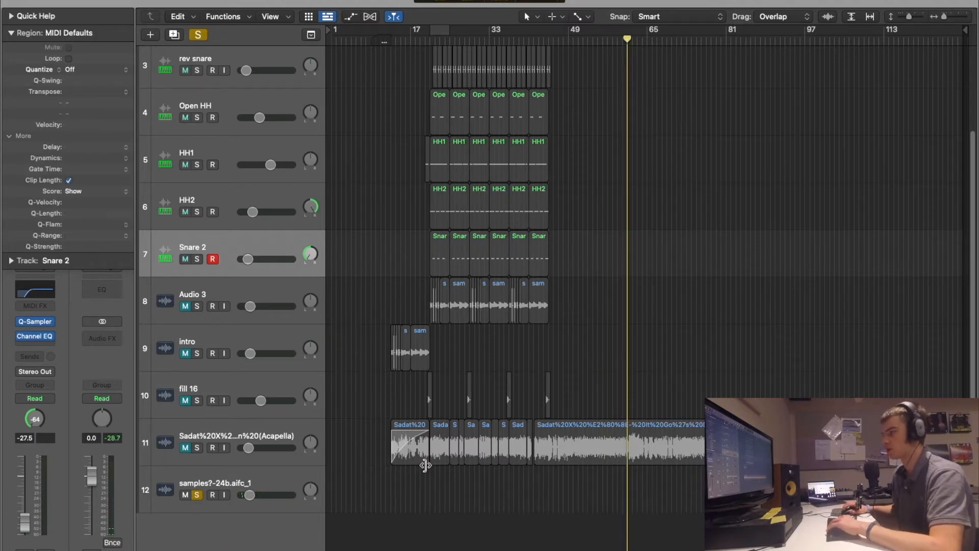
click(267, 476)
key(super+BackSpace)
Unmute the Audio 3 track and look over its sample chops from bar 21.
scroll(352, 453, up, 3)
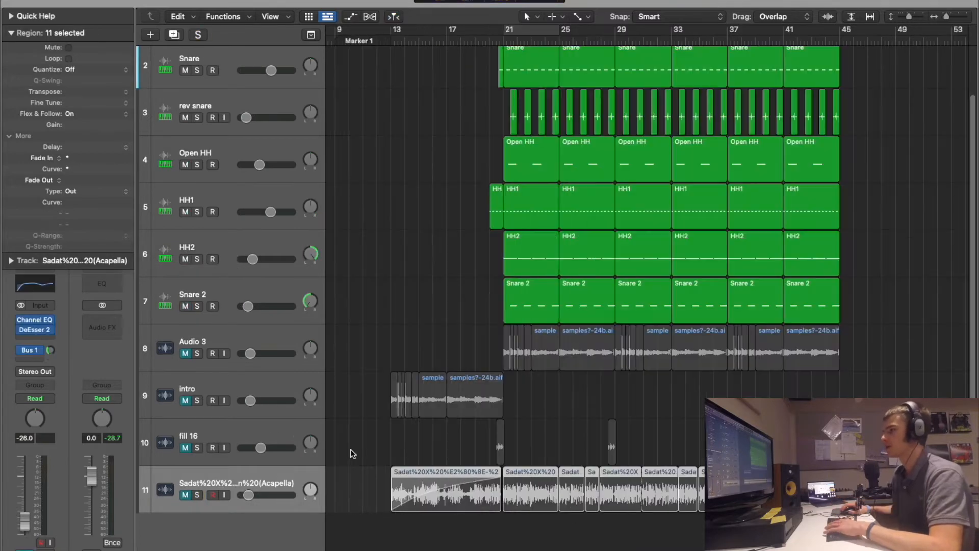
click(187, 354)
key(super+Right)
key(super+Right)
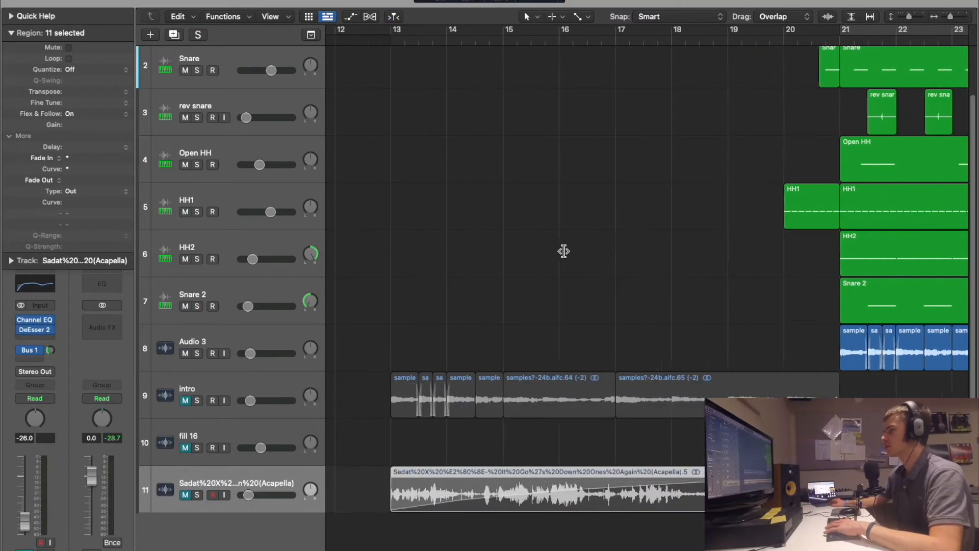
scroll(563, 251, right, 3)
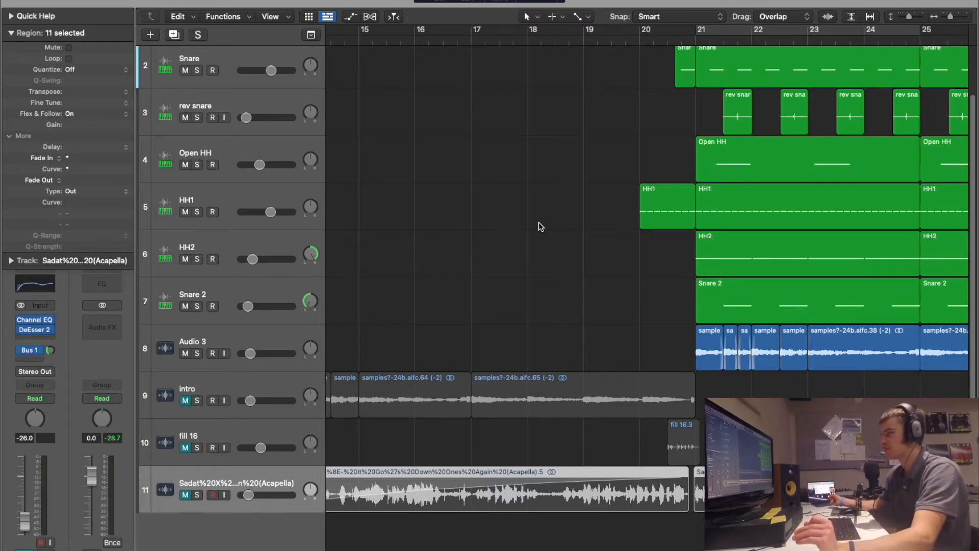
scroll(539, 222, right, 6)
key(super+Right)
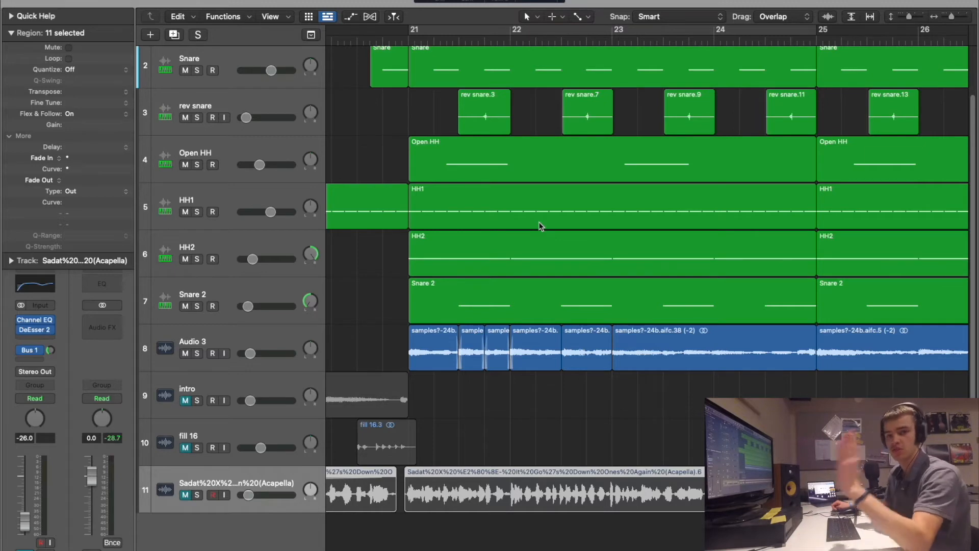
Try splitting the first Audio 3 region about one beat into bar 21, undo the split and deselect the region.
click(434, 40)
click(435, 350)
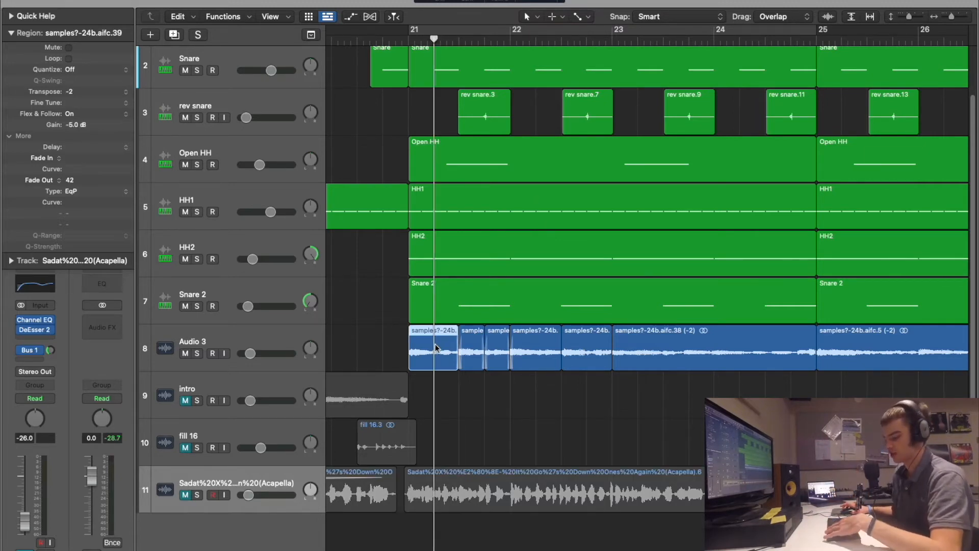
key(super+t)
key(super+z)
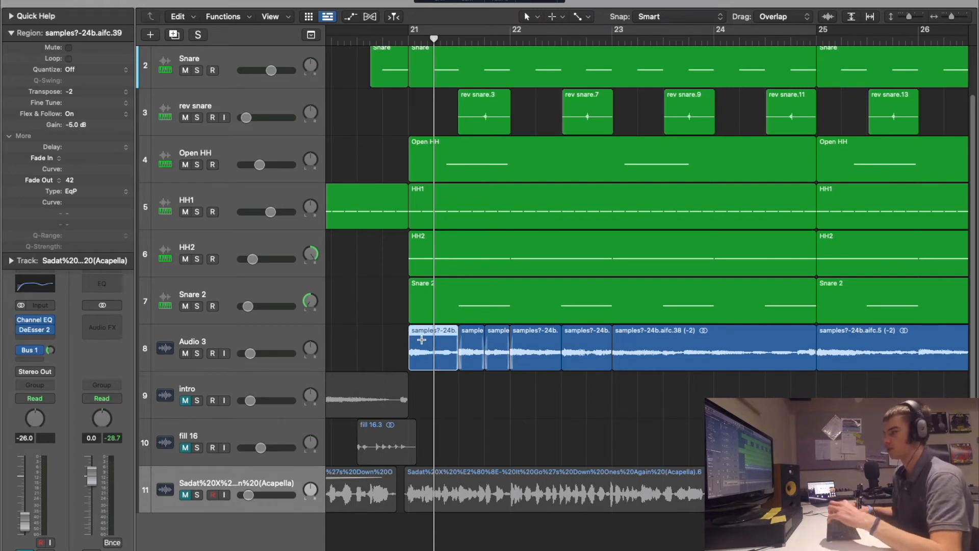
click(473, 416)
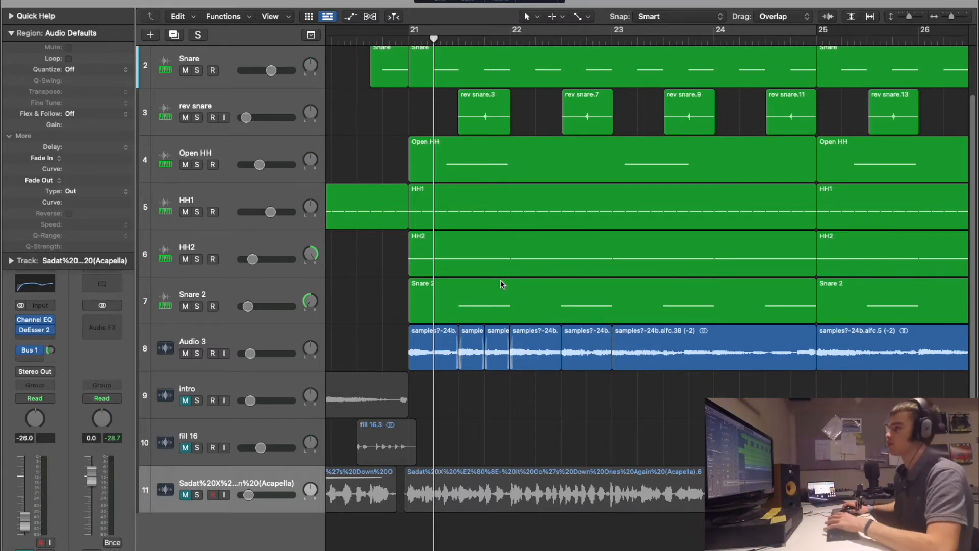
Examine the crossfades between the soloed Audio 3 regions around bar 22 and the longer regions that follow.
scroll(489, 340, up, 5)
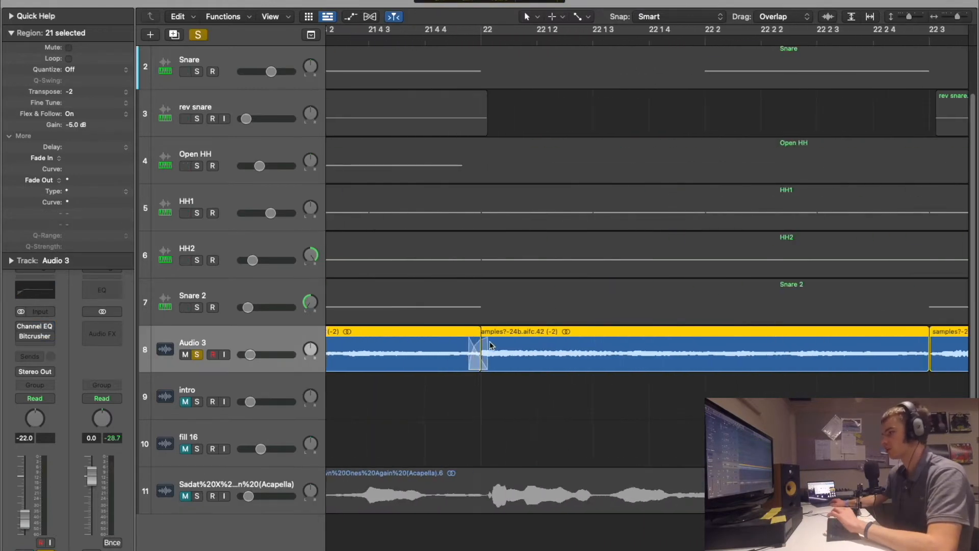
scroll(490, 342, left, 3)
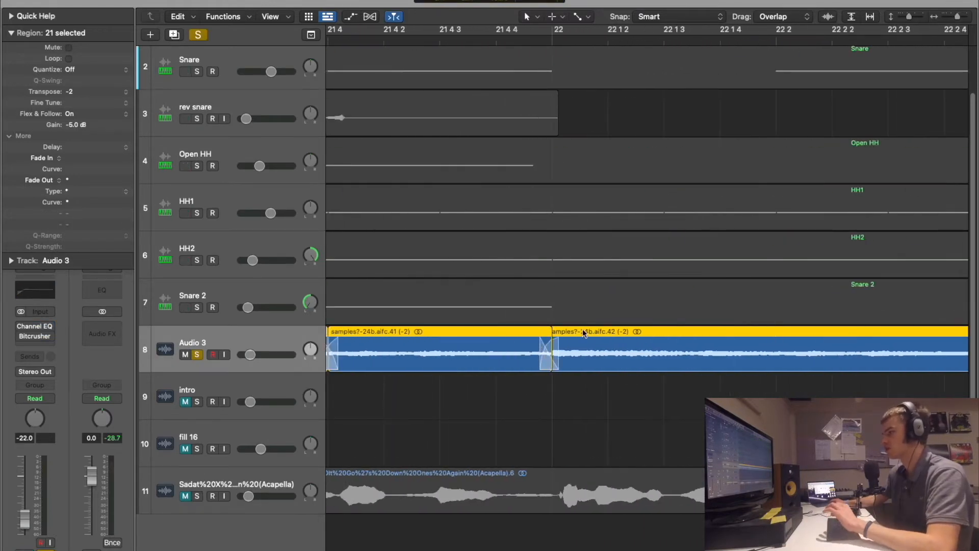
scroll(518, 354, left, 3)
scroll(518, 353, down, 6)
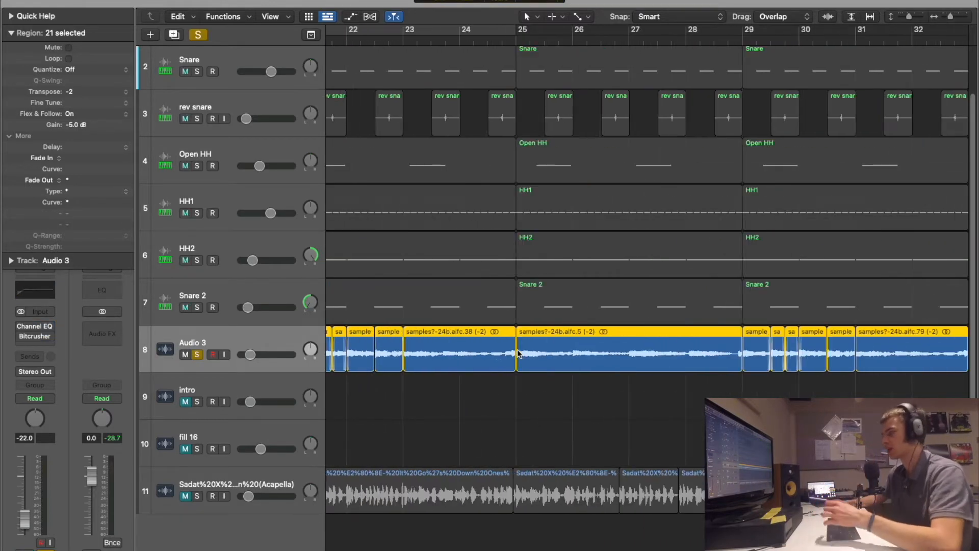
scroll(519, 353, left, 3)
Play the soloed Audio 3 chops from bar 21 and follow the sequence of regions past bar 25.
key(space)
scroll(518, 353, right, 2)
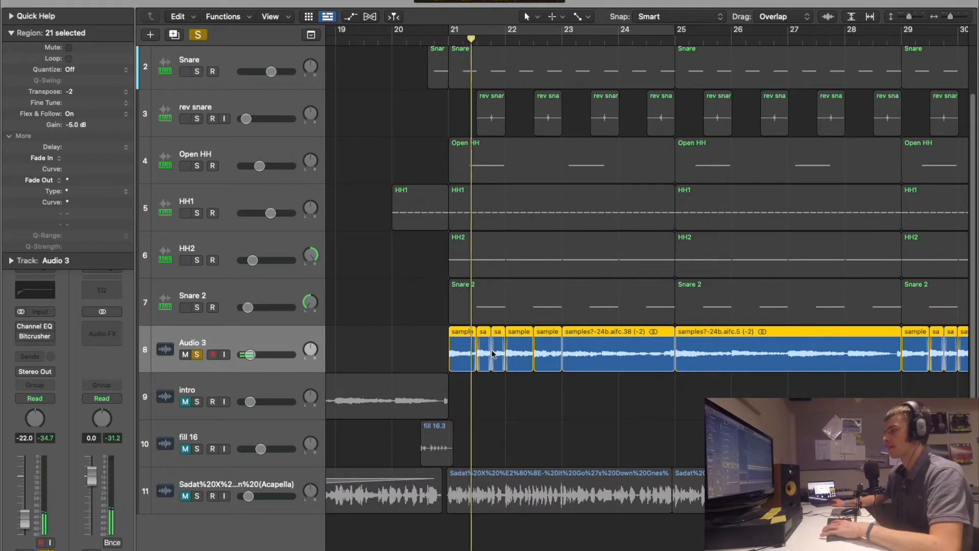
scroll(447, 350, right, 3)
scroll(447, 350, right, 4)
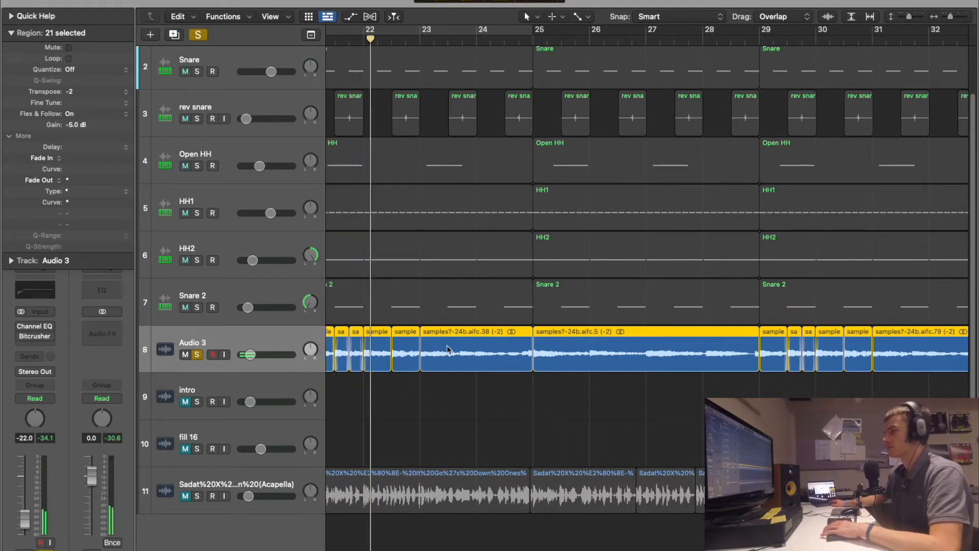
scroll(447, 350, left, 3)
scroll(447, 350, right, 5)
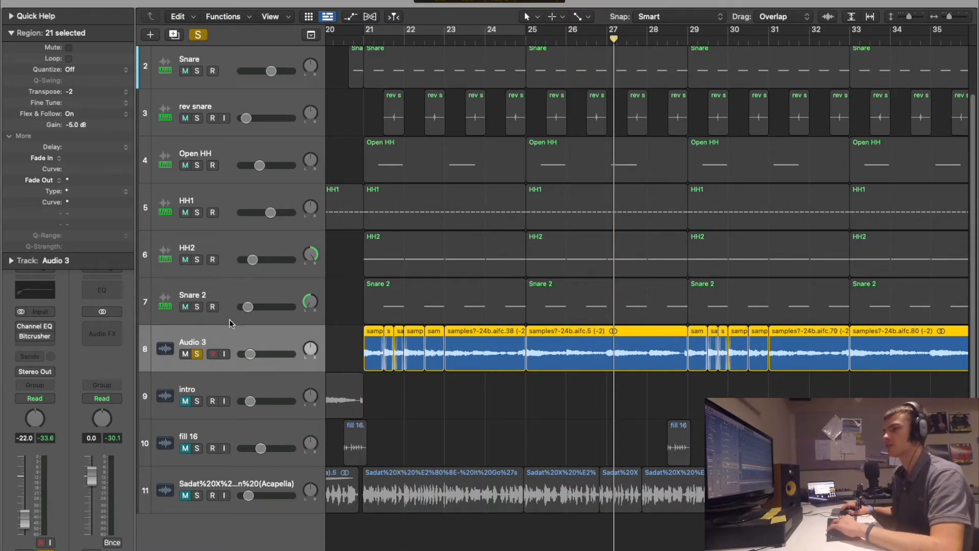
Play the Audio 3 regions from bar 21 with Transpose at zero and again with Transpose set back to -2.
drag(85, 92, 86, 87)
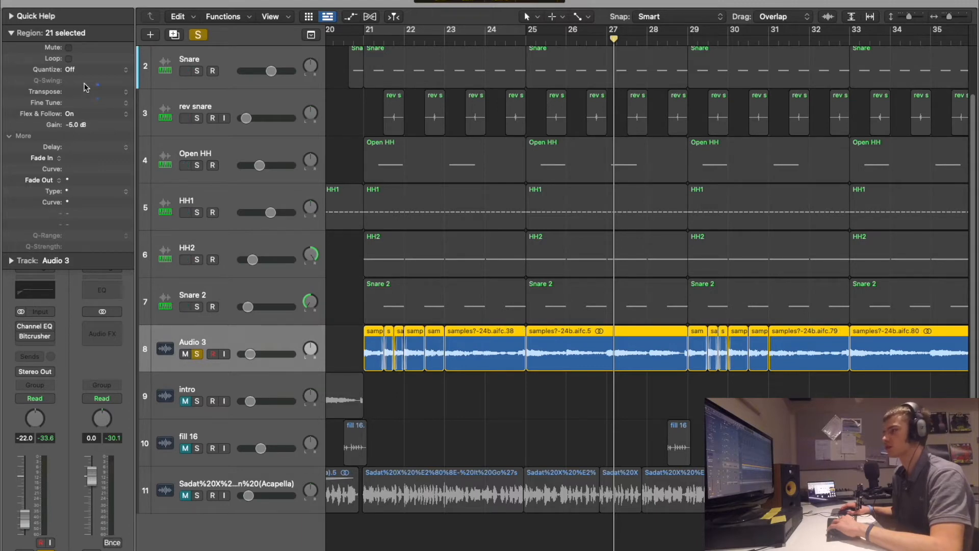
click(365, 38)
key(space)
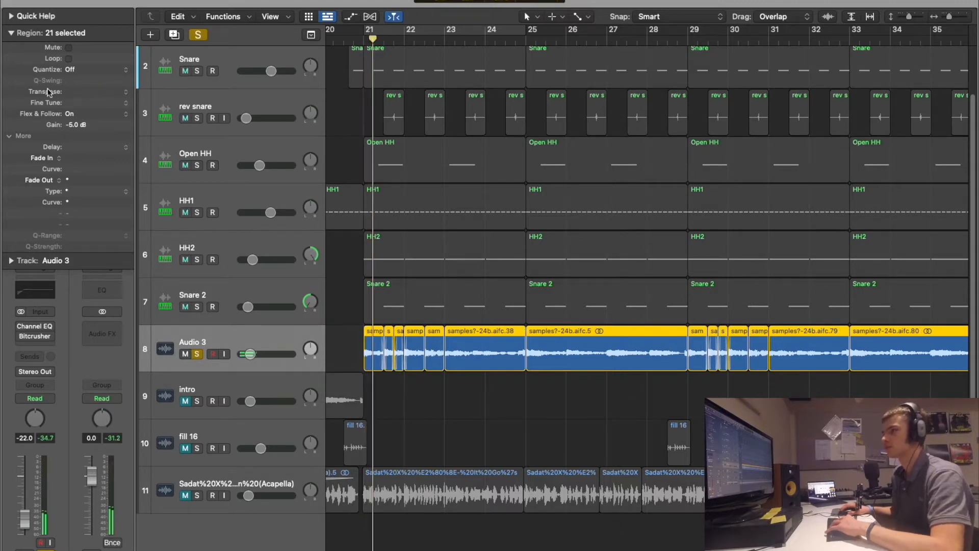
drag(78, 97, 81, 104)
click(361, 40)
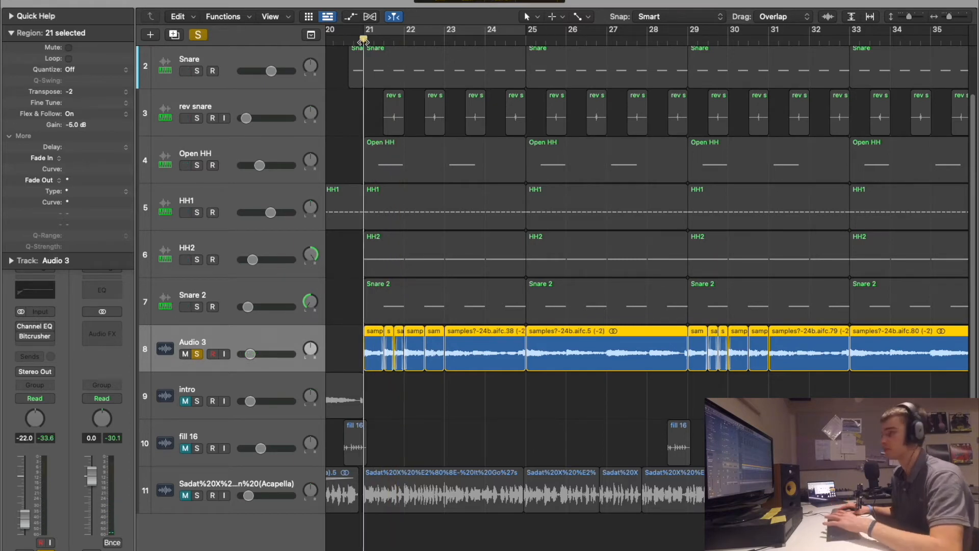
key(space)
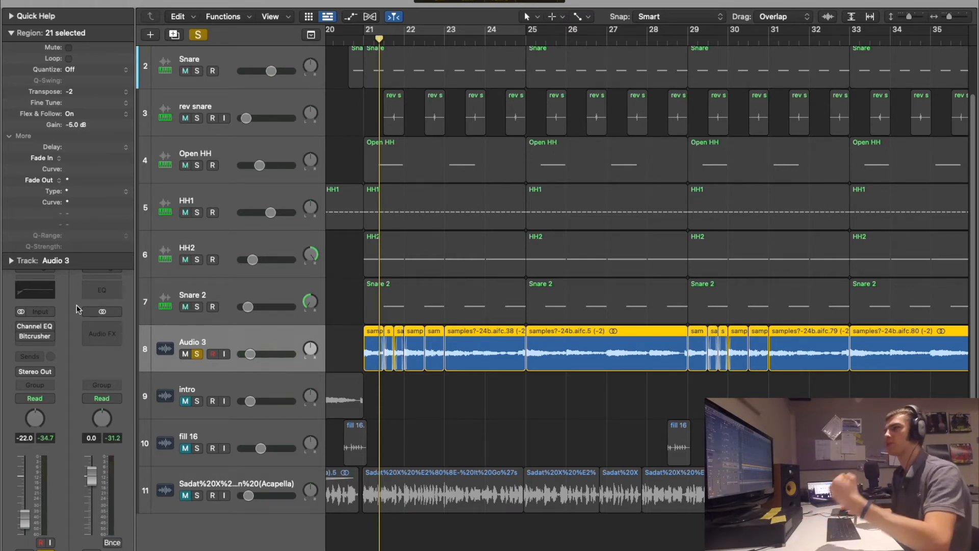
Turn off solo and set the Bitcrusher on Audio 3 to 12 bit Resolution and 17.60 % Mix.
click(197, 38)
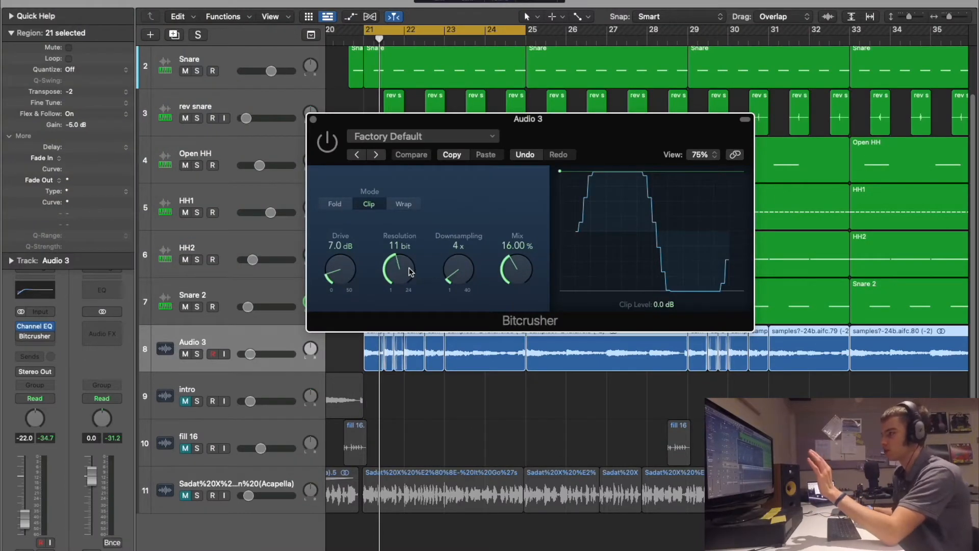
drag(412, 267, 413, 264)
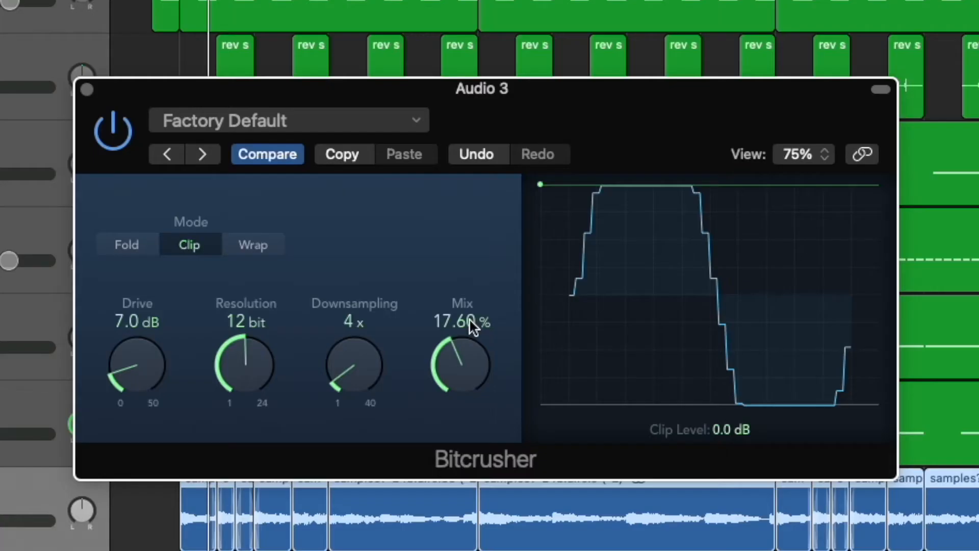
click(87, 90)
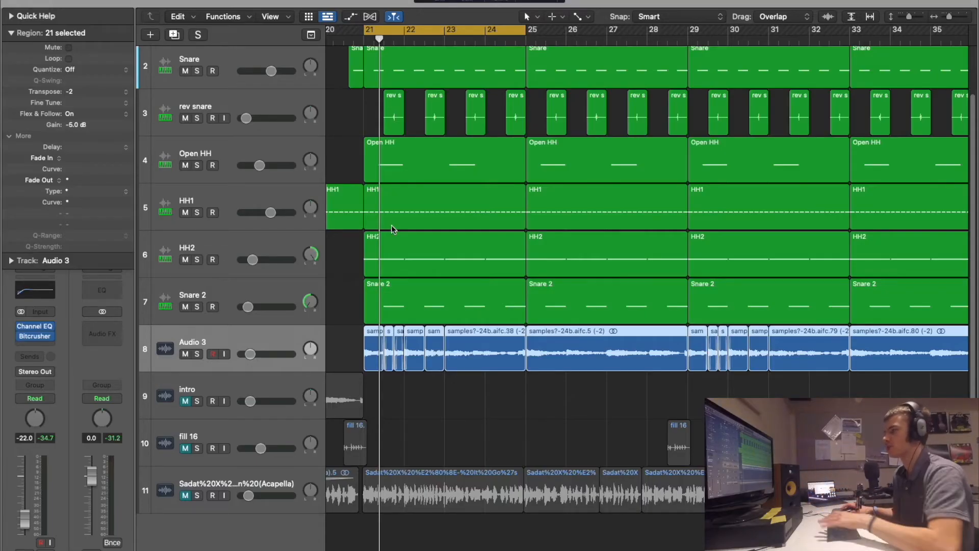
Play the beat with the sample and extend the end of the cycle range to bar 29.
key(space)
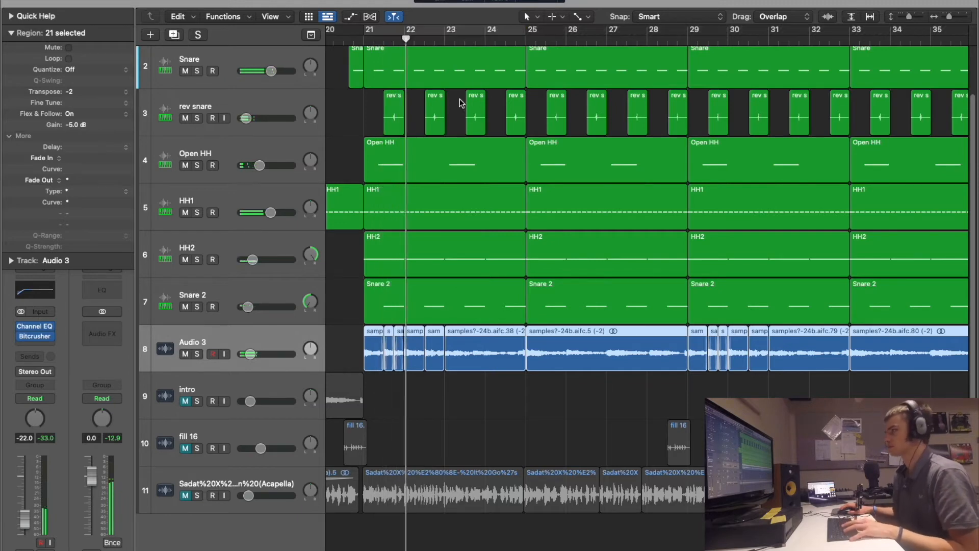
drag(525, 29, 689, 30)
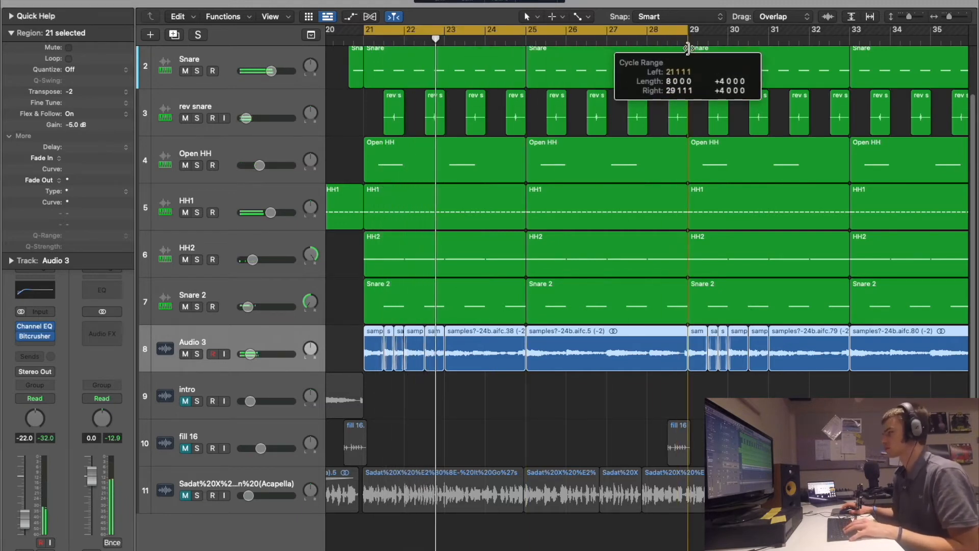
Clear the region selection and examine the Audio 3 regions between bars 26 and 29 while the beat plays.
click(568, 421)
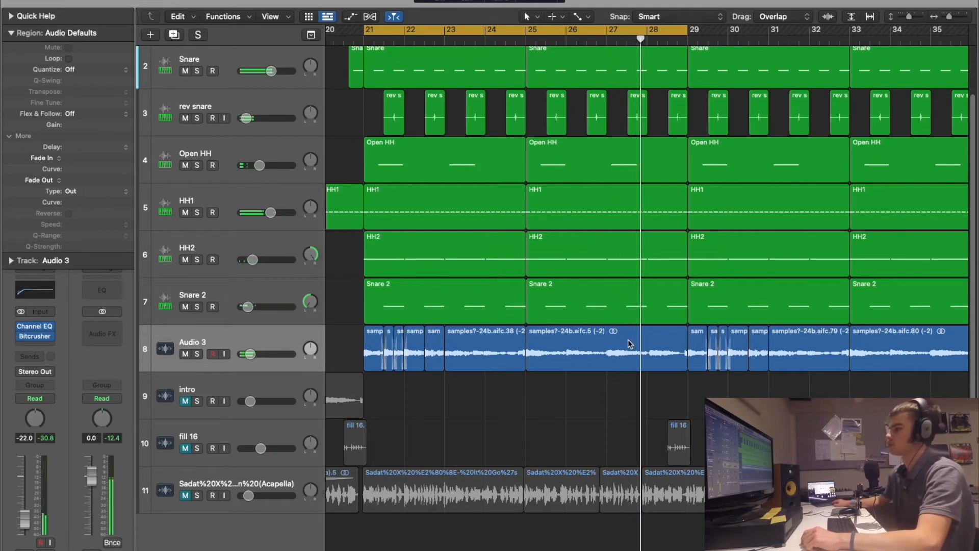
scroll(631, 344, up, 5)
scroll(630, 344, down, 5)
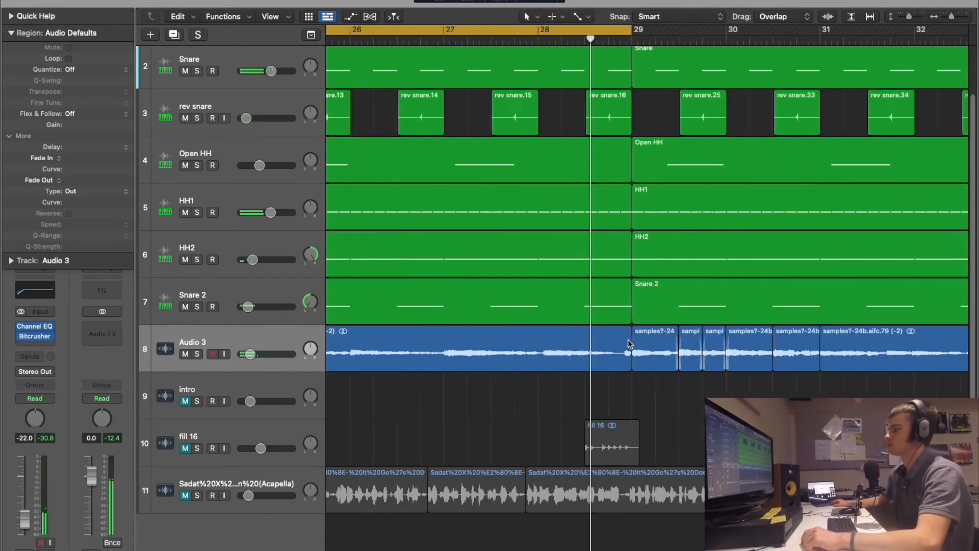
scroll(630, 345, down, 8)
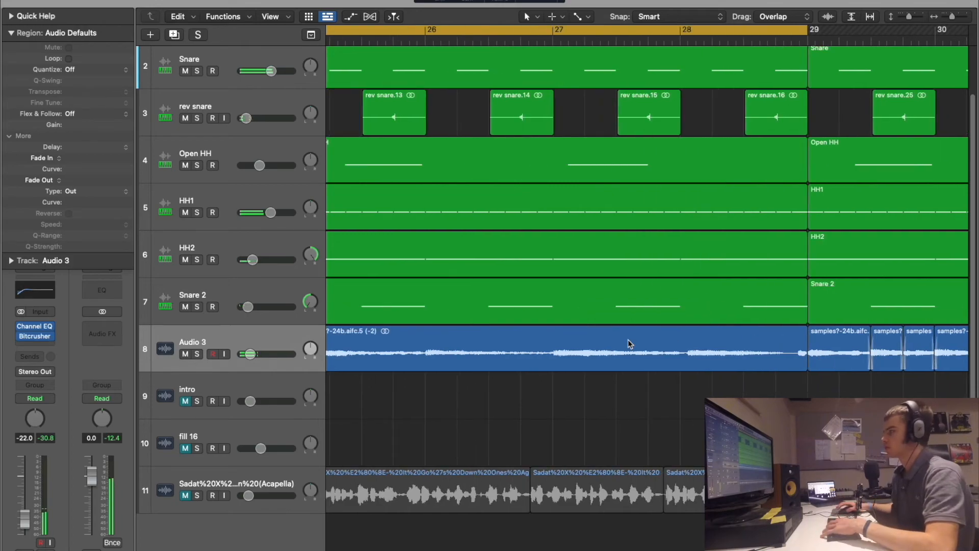
key(super+f)
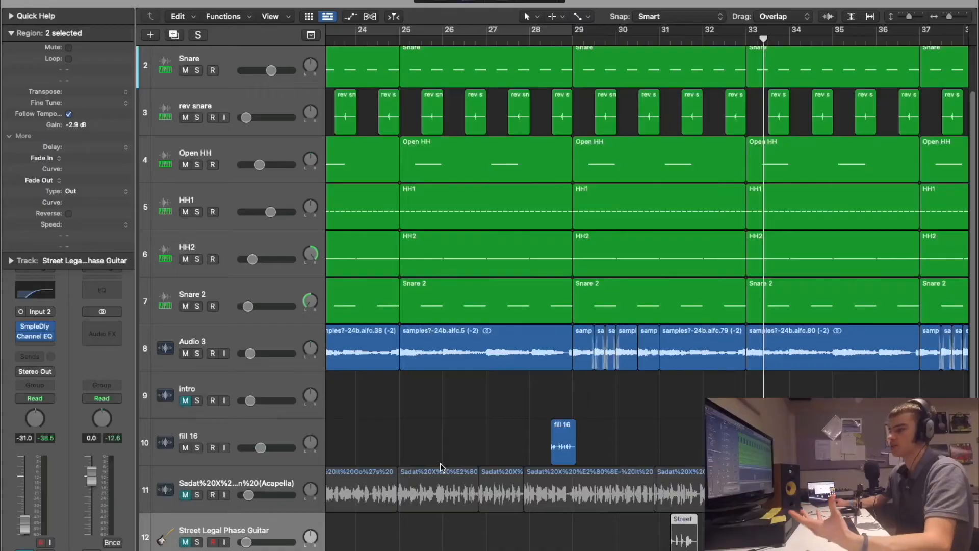
Inspect the iZotope Vinyl and Bitcrusher settings on the intro track.
key(z)
key(super+Left)
key(super+Left)
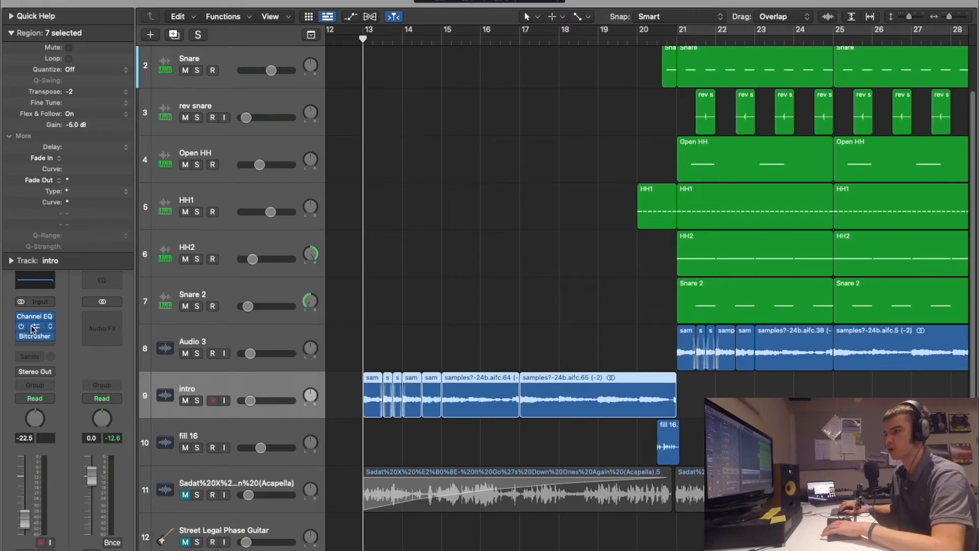
click(32, 328)
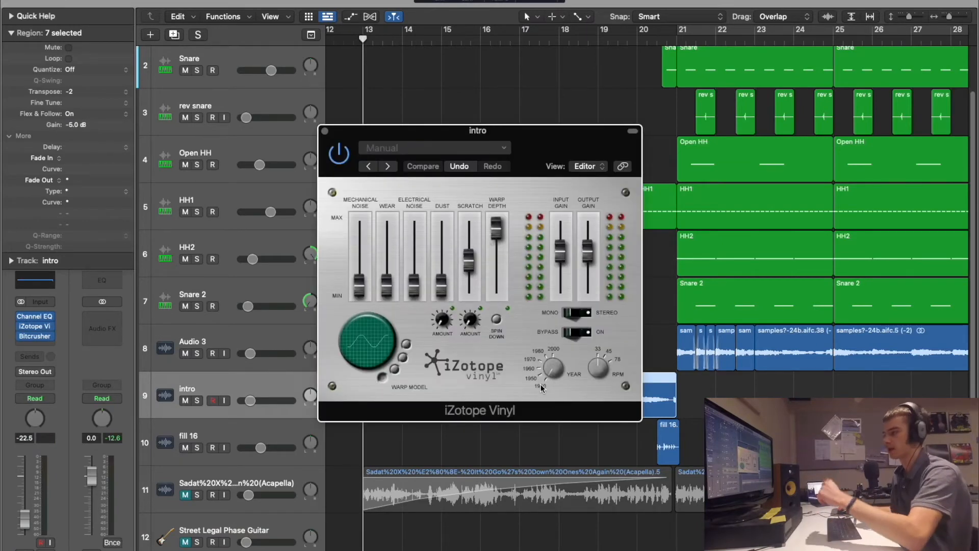
click(325, 131)
click(35, 336)
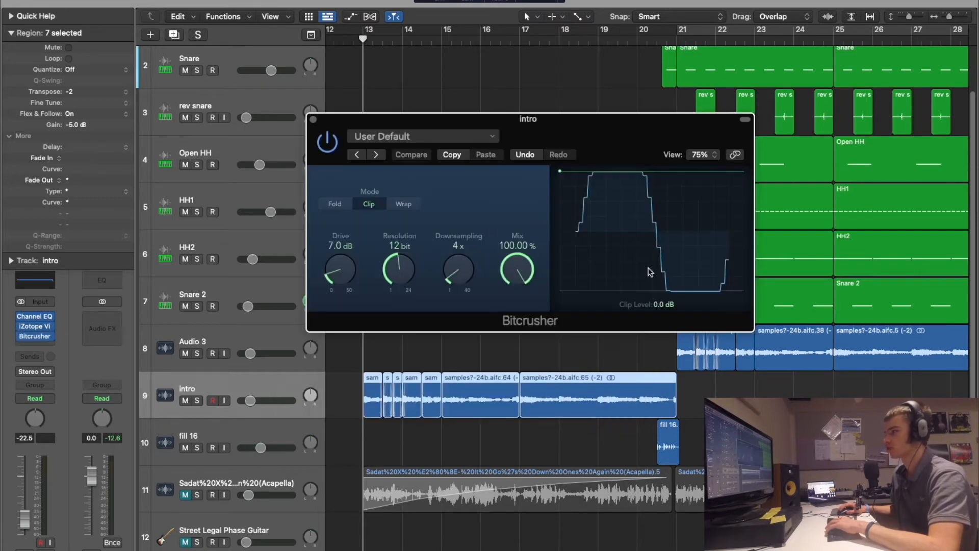
click(312, 121)
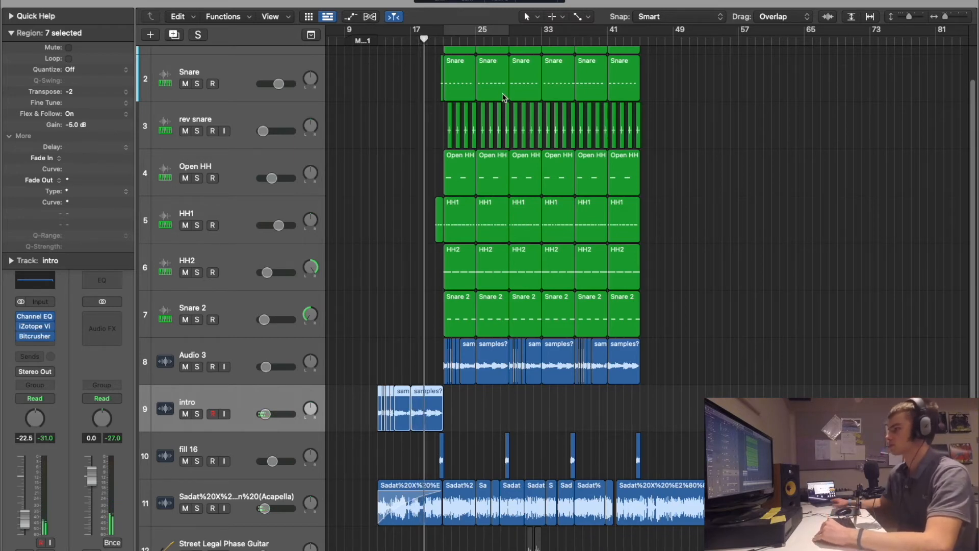
Play the arrangement from the intro into the full beat with the acapella and follow it past bar 21.
key(super+Right)
key(super+Right)
scroll(501, 93, right, 5)
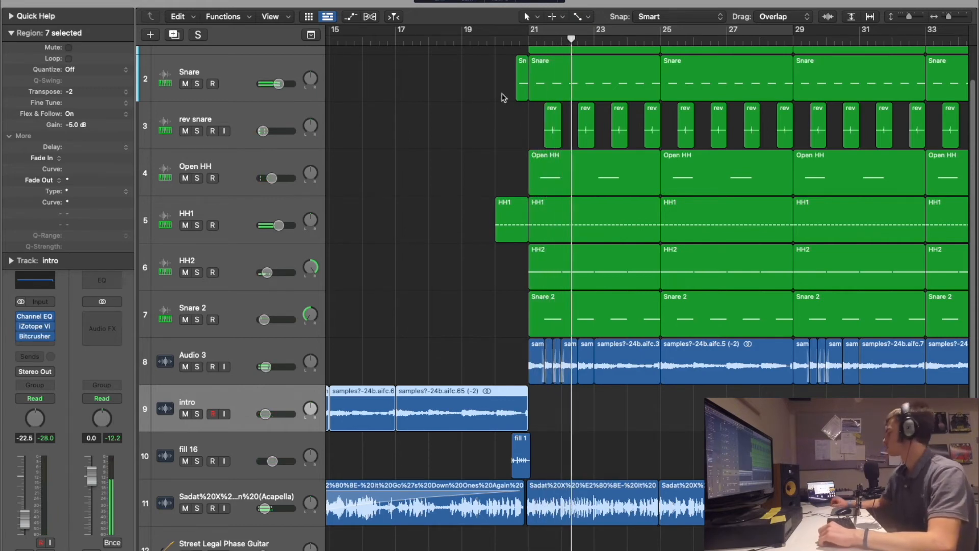
scroll(503, 98, right, 2)
scroll(477, 276, right, 4)
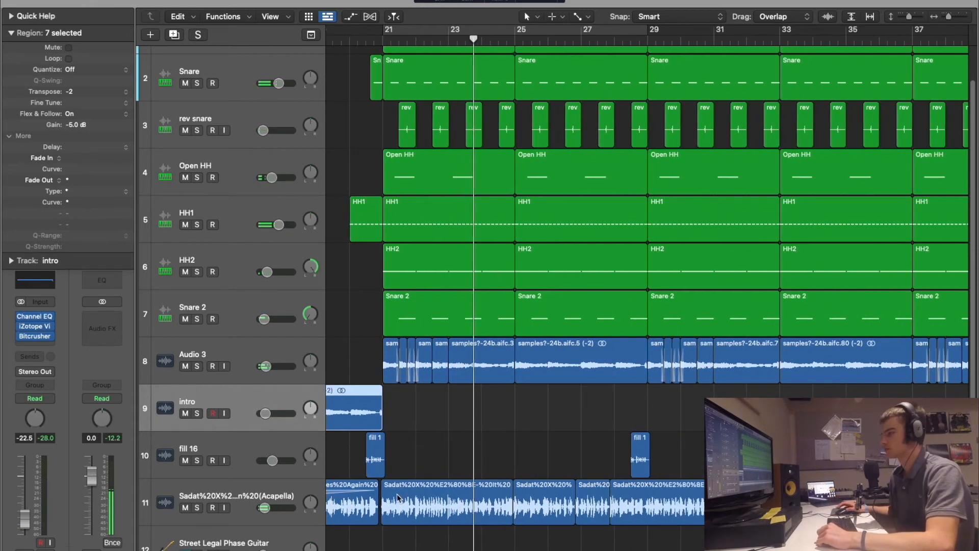
Select the acapella track and inspect its Channel EQ curve during playback.
scroll(398, 498, down, 2)
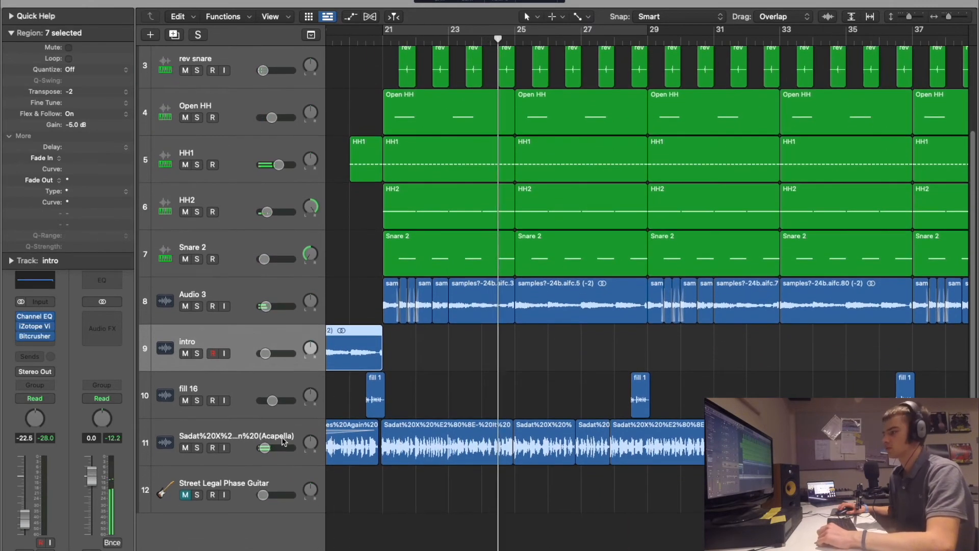
click(230, 443)
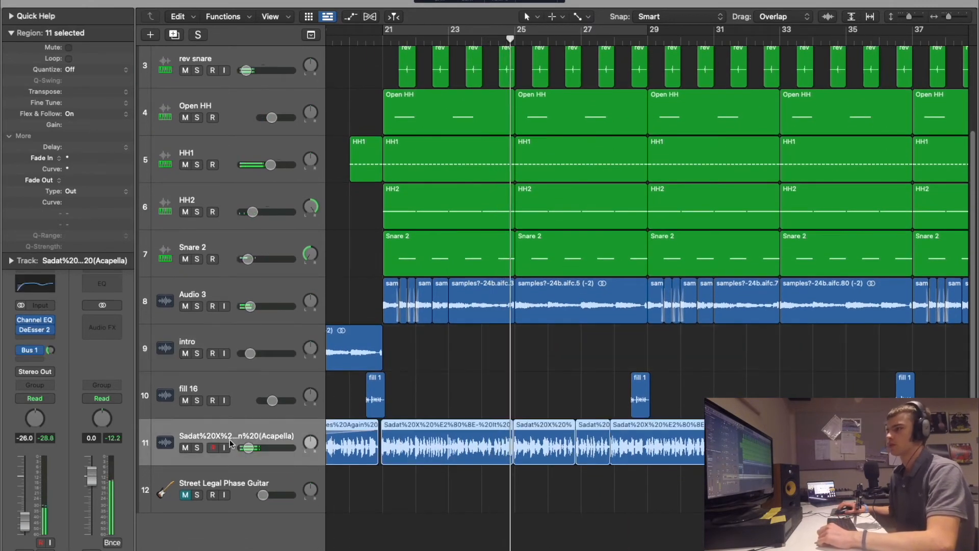
click(36, 322)
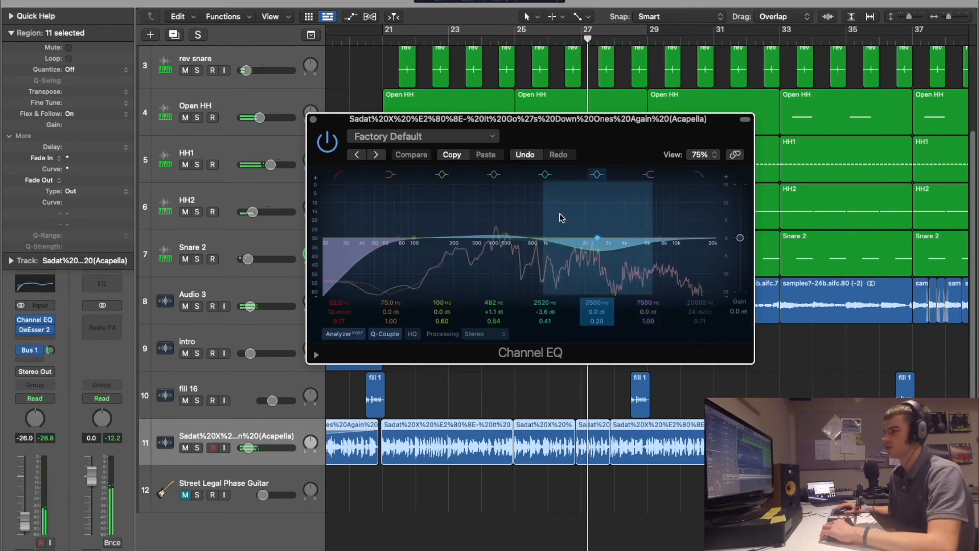
click(313, 119)
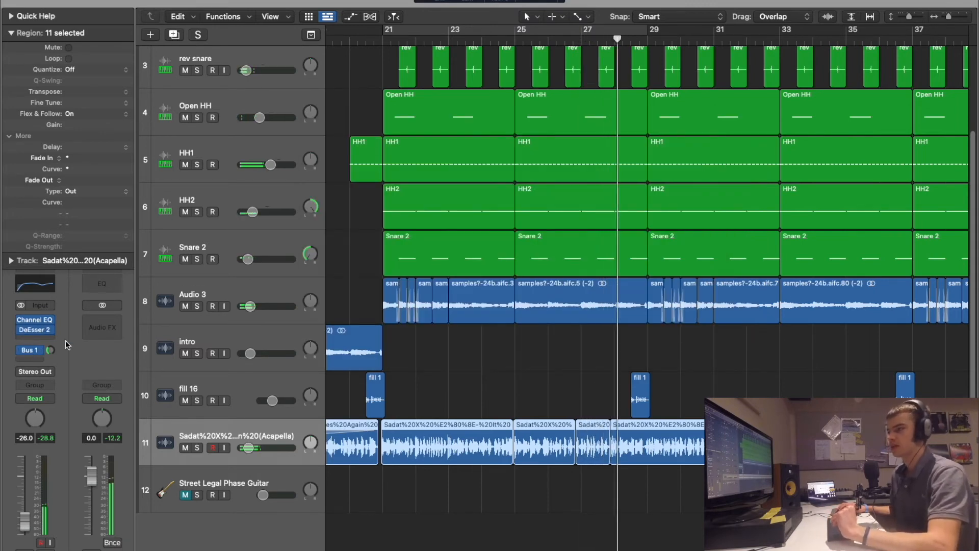
Inspect the Stereo Delay on the acapella's Bus 1 send and audition it with the acapella soloed, restoring the full mix.
click(50, 350)
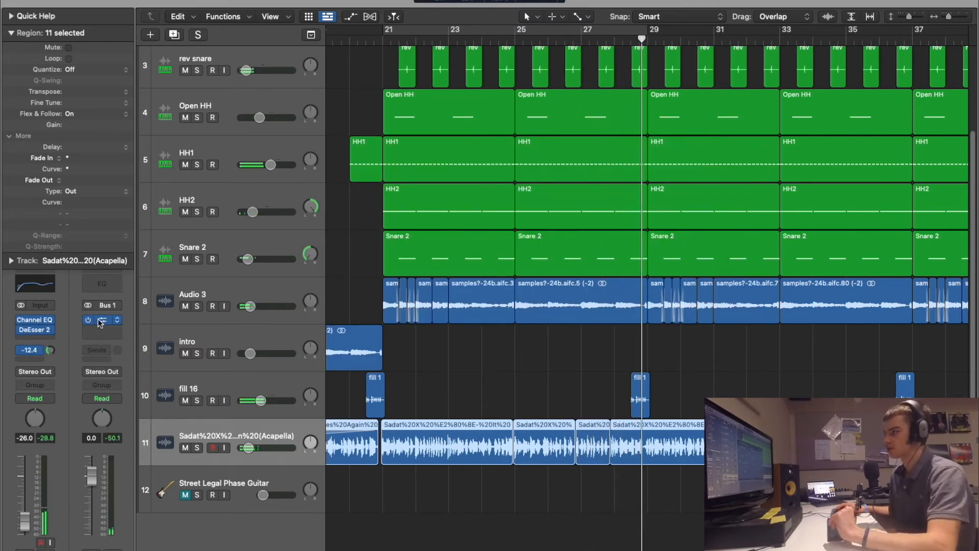
click(92, 322)
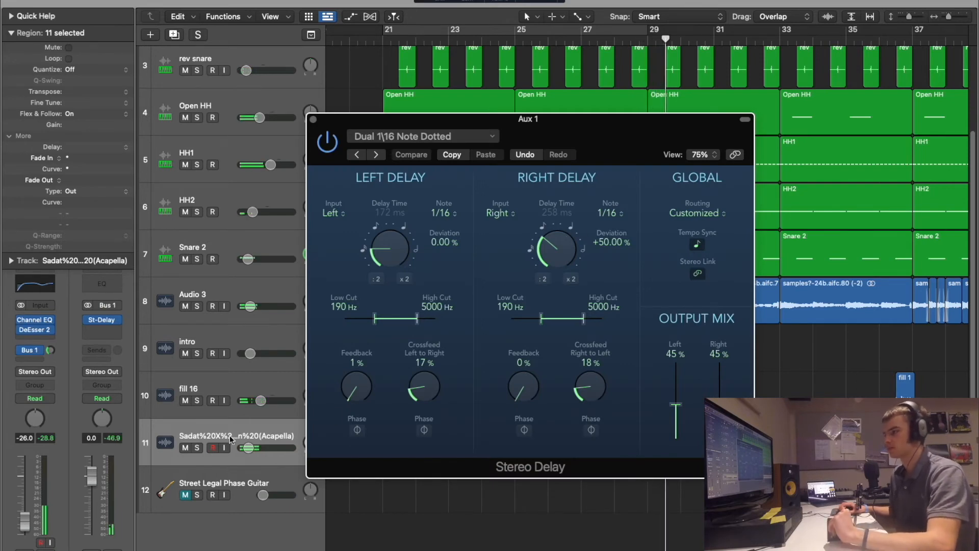
click(198, 448)
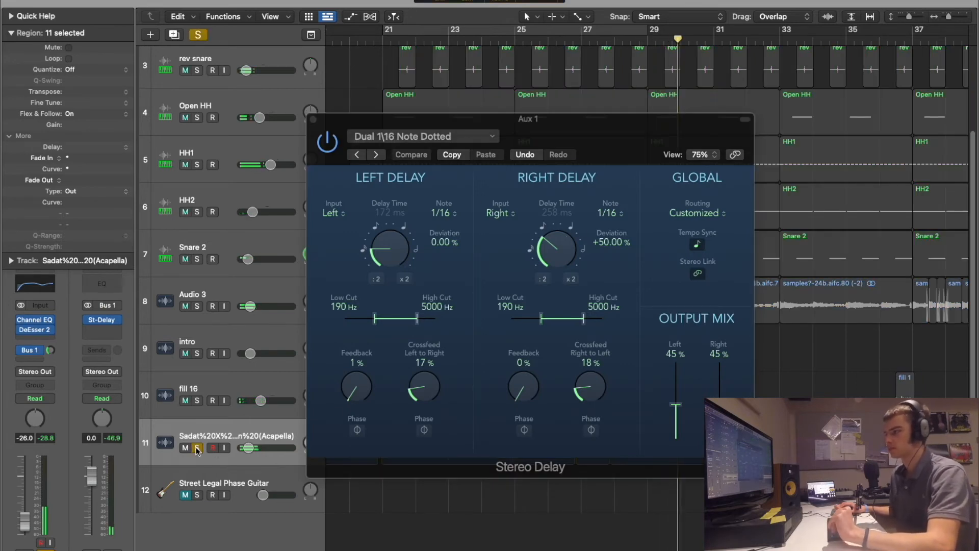
click(329, 142)
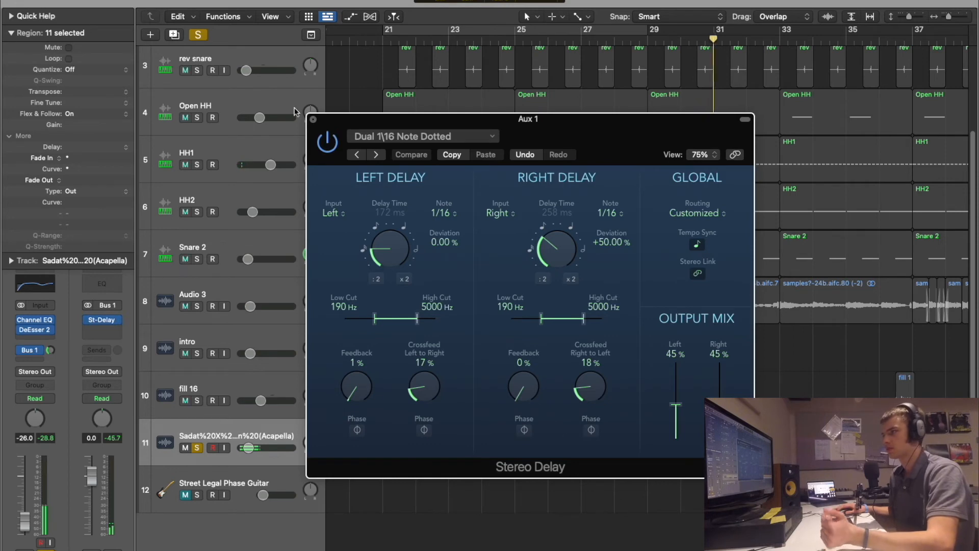
click(201, 35)
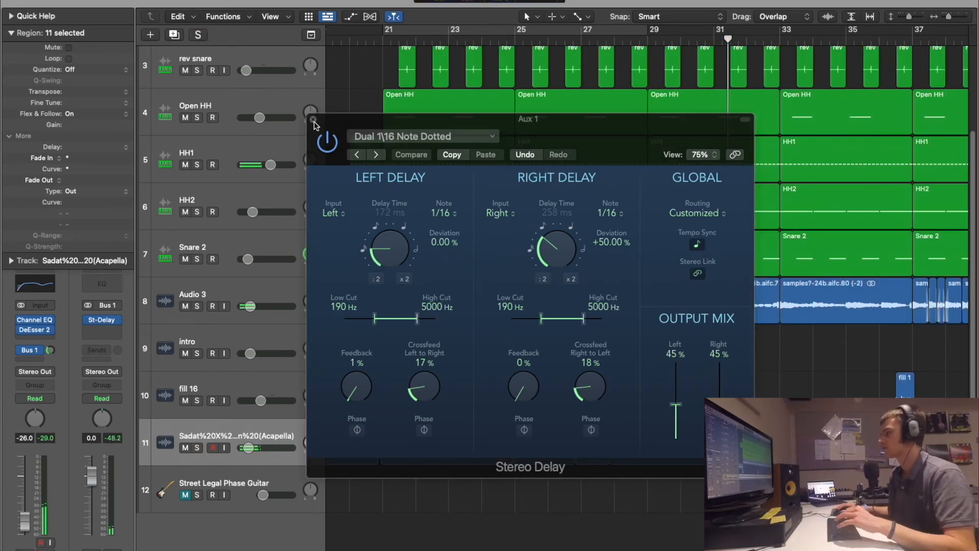
click(314, 121)
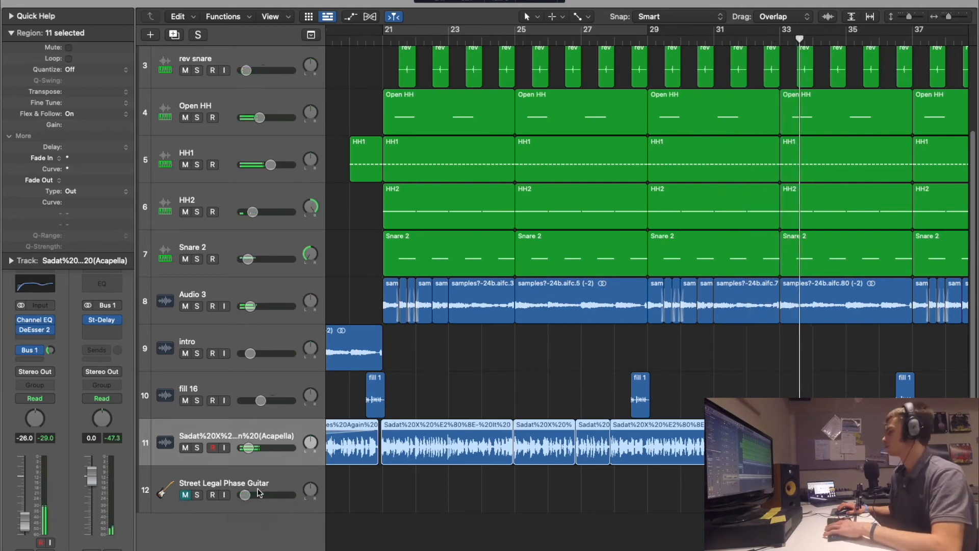
Clear the acapella selection and select the six Audio 3 sample chops between bars 37 and 41.
scroll(271, 490, right, 8)
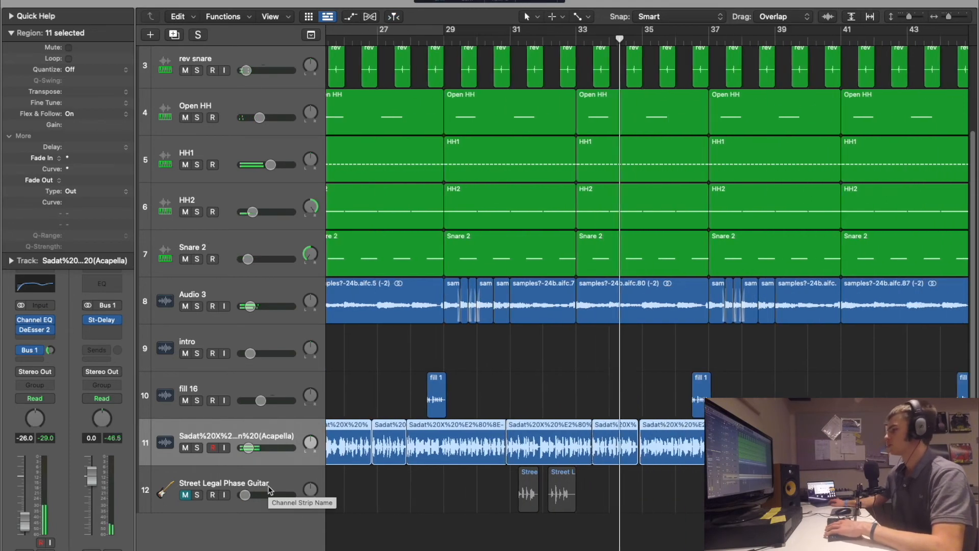
click(652, 386)
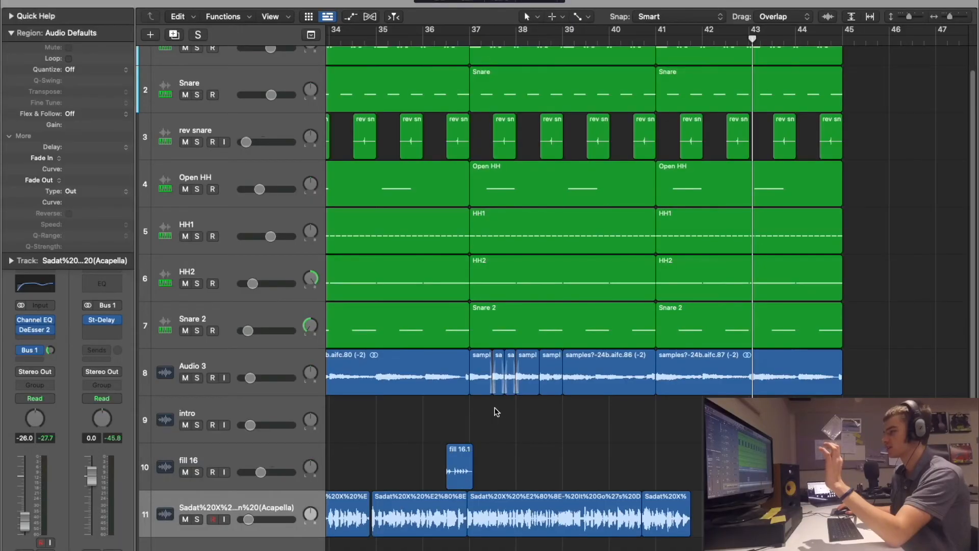
drag(494, 411, 509, 386)
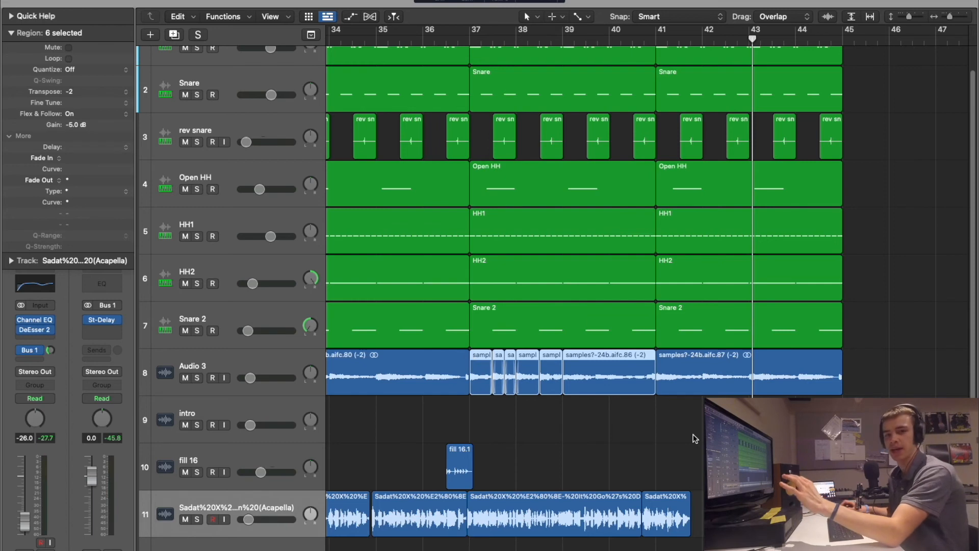